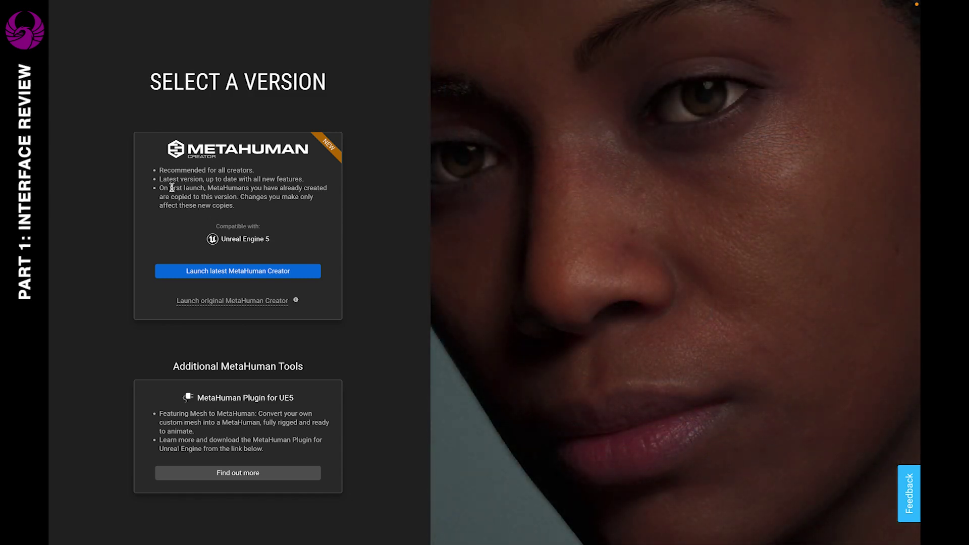
Step: Launch the latest version of MetaHuman Creator and show the starting-point characters for creating a new MetaHuman
{"action": "left_click", "coordinate": [177, 271]}
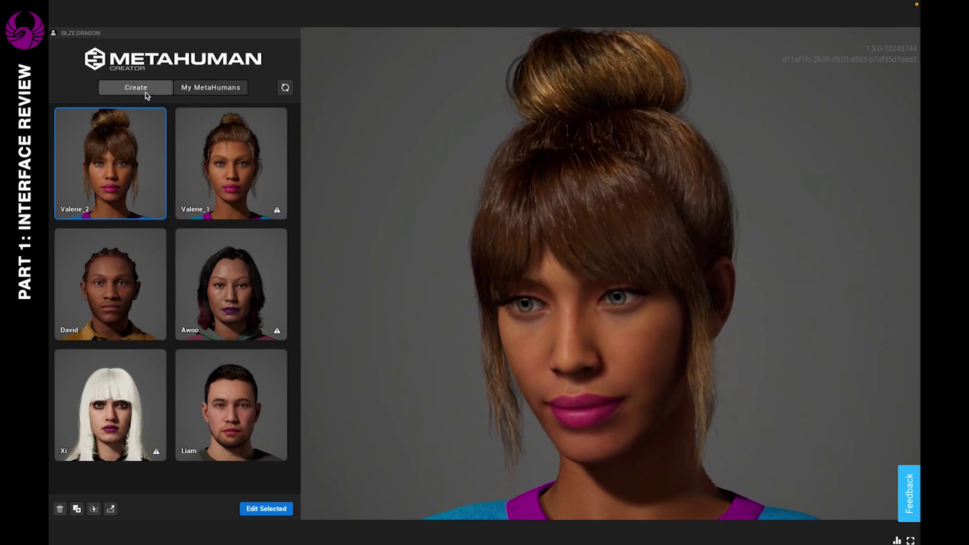
{"action": "left_click", "coordinate": [146, 91]}
Step: Browse the preset characters and examine the warning marker on the Lexi preset
{"action": "scroll", "coordinate": [169, 135], "scroll_direction": "down", "scroll_amount": 3}
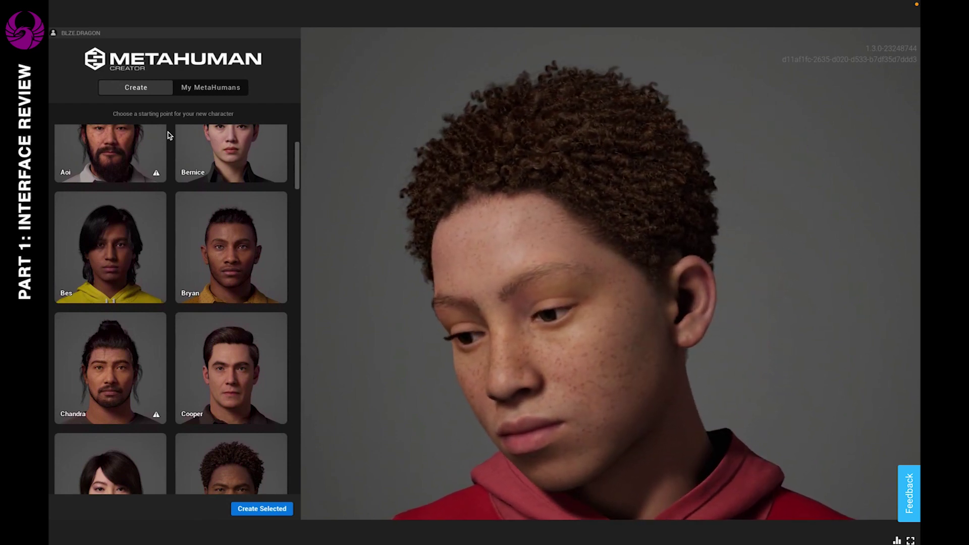
{"action": "scroll", "coordinate": [169, 135], "scroll_direction": "down", "scroll_amount": 4}
{"action": "scroll", "coordinate": [169, 135], "scroll_direction": "down", "scroll_amount": 4}
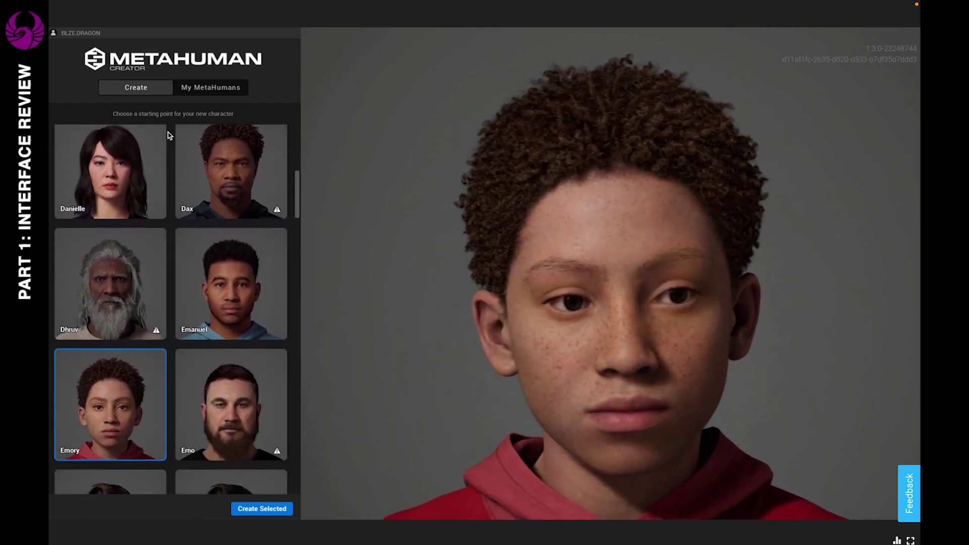
{"action": "scroll", "coordinate": [157, 201], "scroll_direction": "down", "scroll_amount": 10}
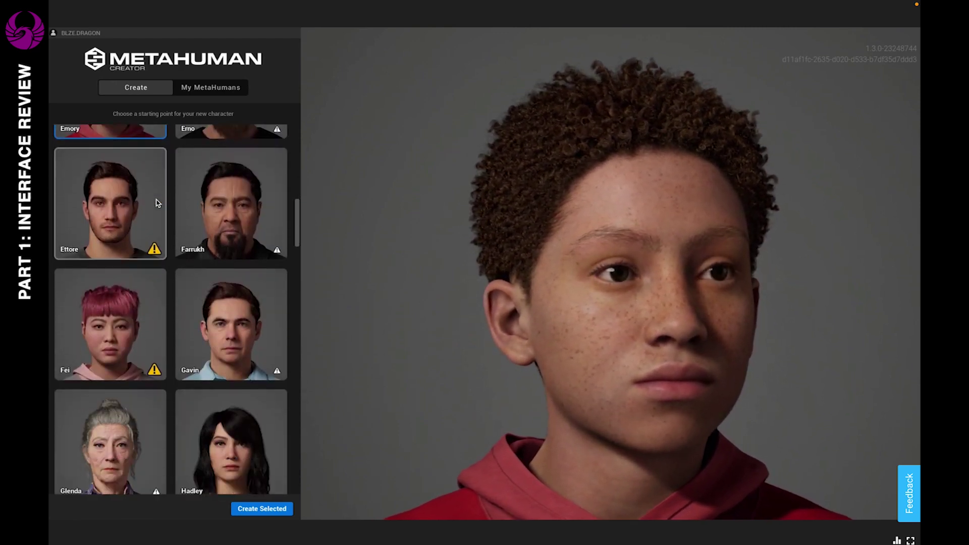
{"action": "scroll", "coordinate": [169, 161], "scroll_direction": "down", "scroll_amount": 5}
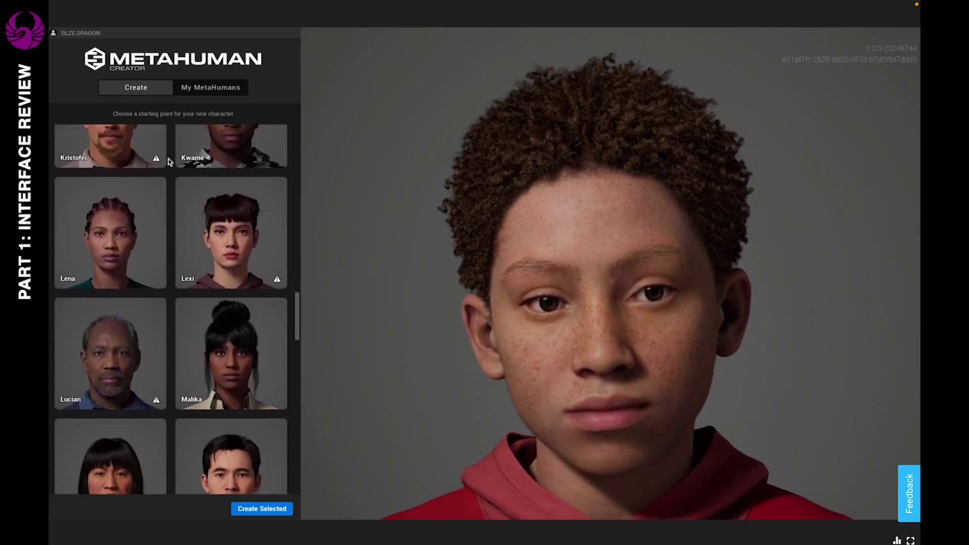
{"action": "mouse_move", "coordinate": [274, 194]}
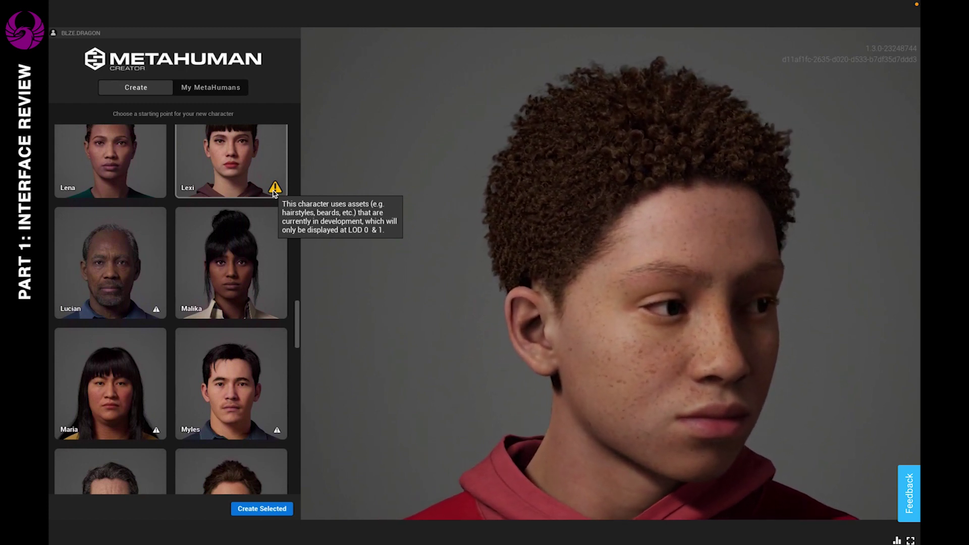
{"action": "scroll", "coordinate": [171, 307], "scroll_direction": "down", "scroll_amount": 3}
{"action": "scroll", "coordinate": [171, 308], "scroll_direction": "down", "scroll_amount": 4}
{"action": "scroll", "coordinate": [171, 307], "scroll_direction": "down", "scroll_amount": 4}
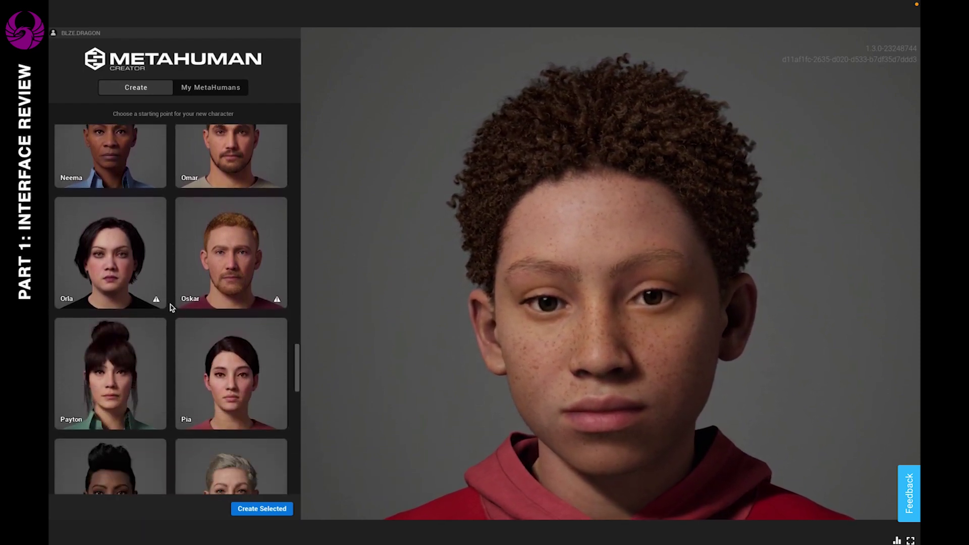
{"action": "scroll", "coordinate": [171, 308], "scroll_direction": "down", "scroll_amount": 2}
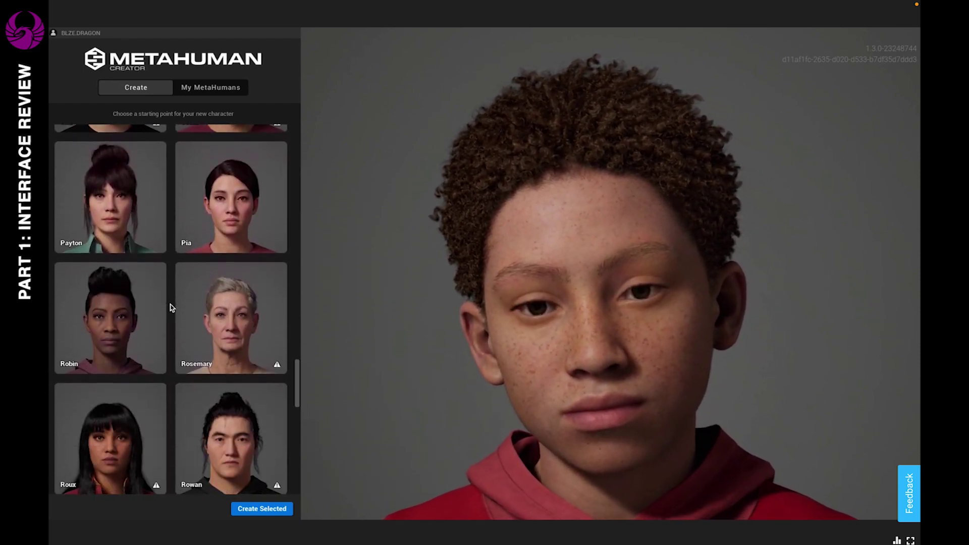
{"action": "scroll", "coordinate": [171, 307], "scroll_direction": "down", "scroll_amount": 2}
{"action": "scroll", "coordinate": [171, 307], "scroll_direction": "down", "scroll_amount": 3}
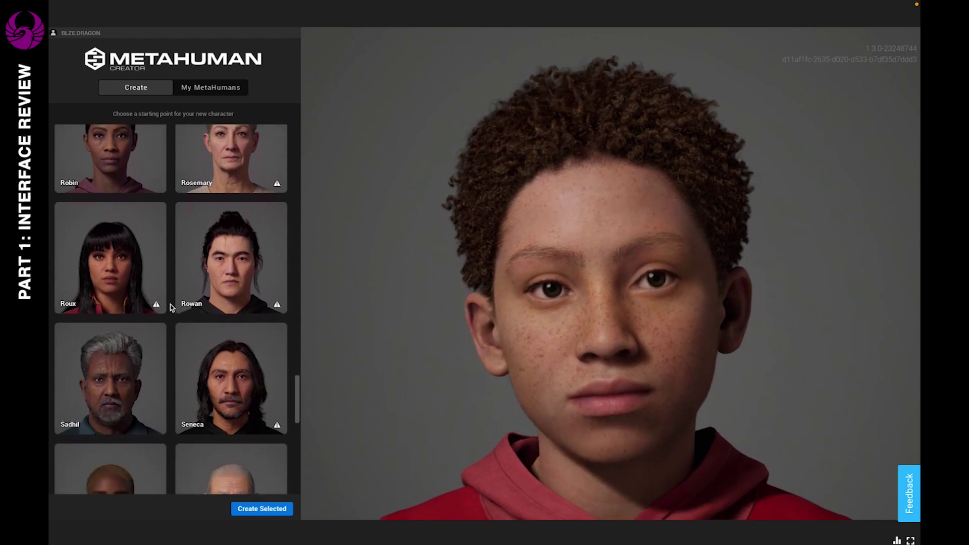
Step: Create a new MetaHuman from the Zeva preset near the end of the character list
{"action": "scroll", "coordinate": [171, 308], "scroll_direction": "down", "scroll_amount": 9}
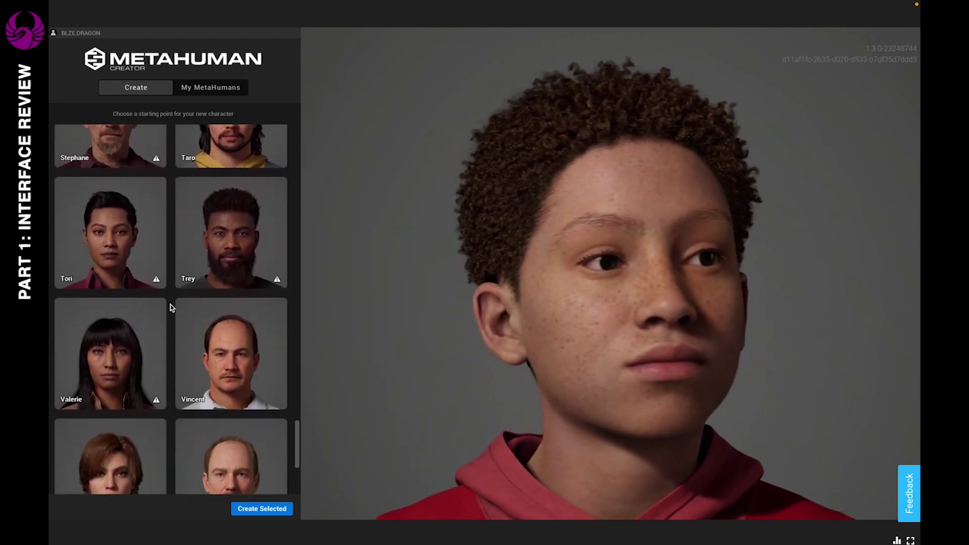
{"action": "scroll", "coordinate": [171, 307], "scroll_direction": "down", "scroll_amount": 5}
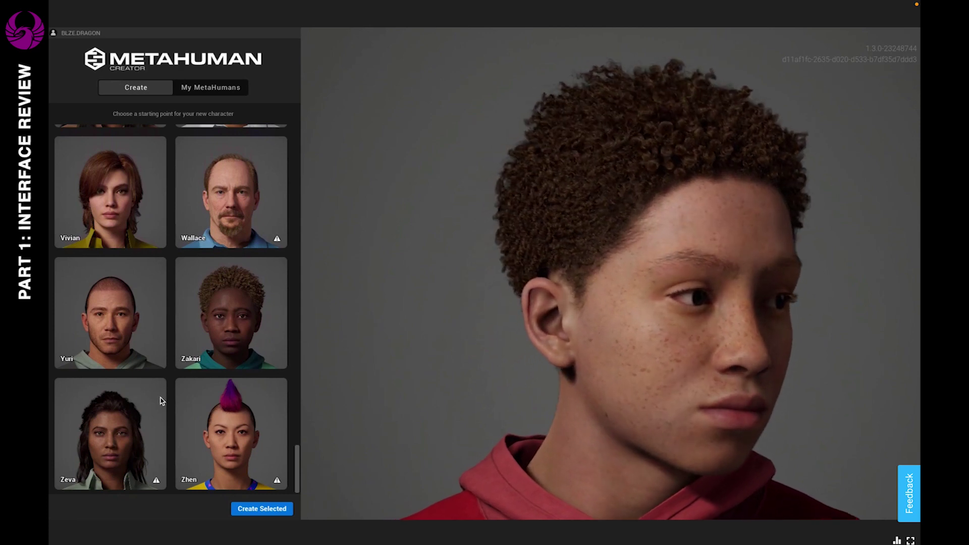
{"action": "left_click", "coordinate": [115, 433]}
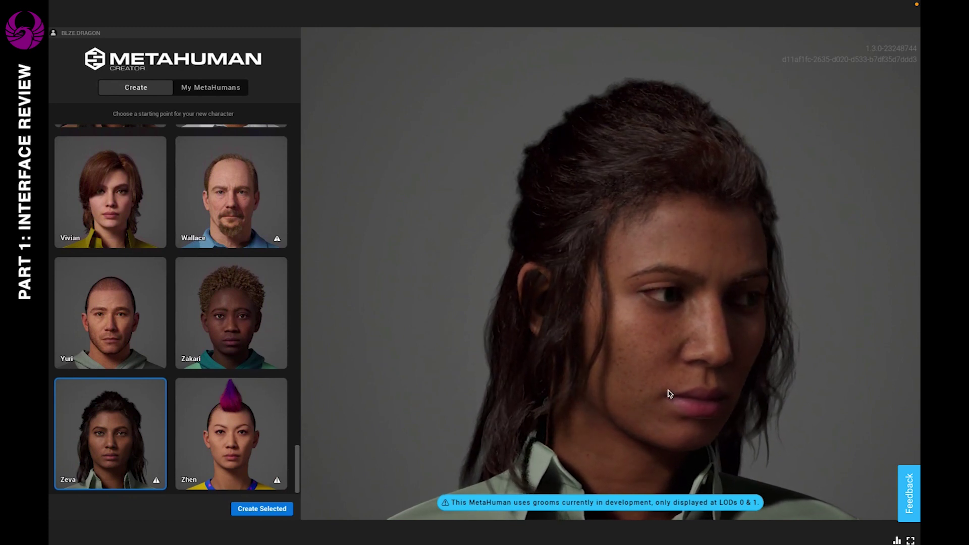
{"action": "left_click", "coordinate": [249, 507]}
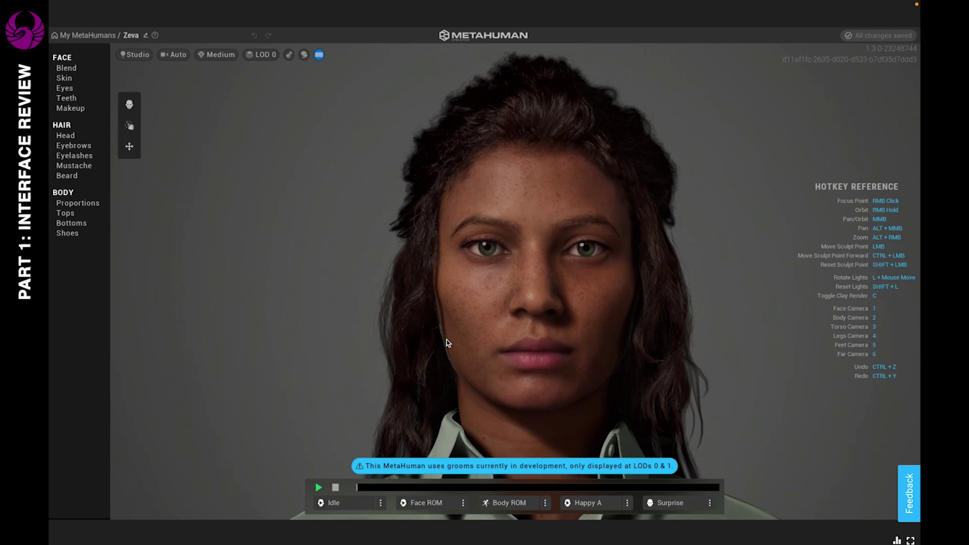
Step: Preview the Face ROM, Body ROM and Happy A animations on the Zeva character
{"action": "left_click", "coordinate": [417, 506]}
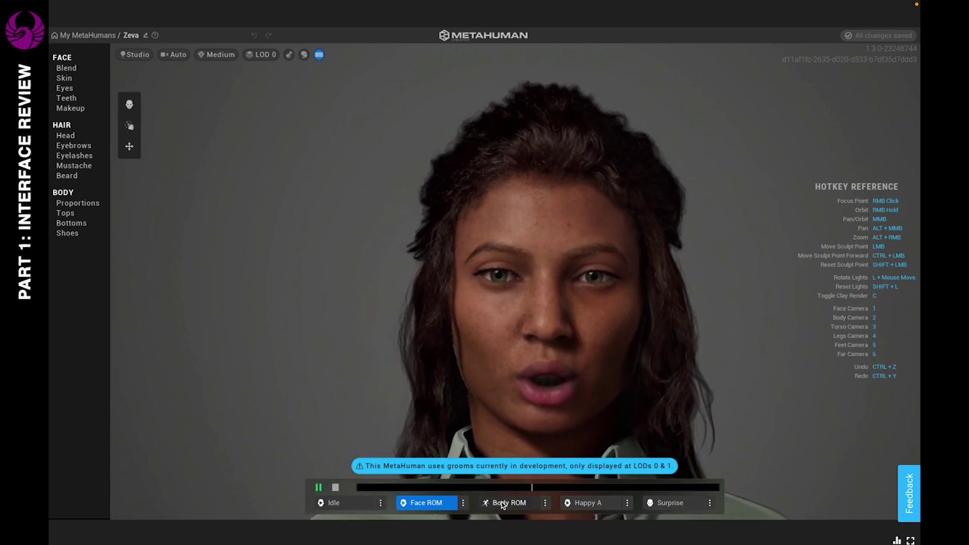
{"action": "left_click", "coordinate": [502, 503]}
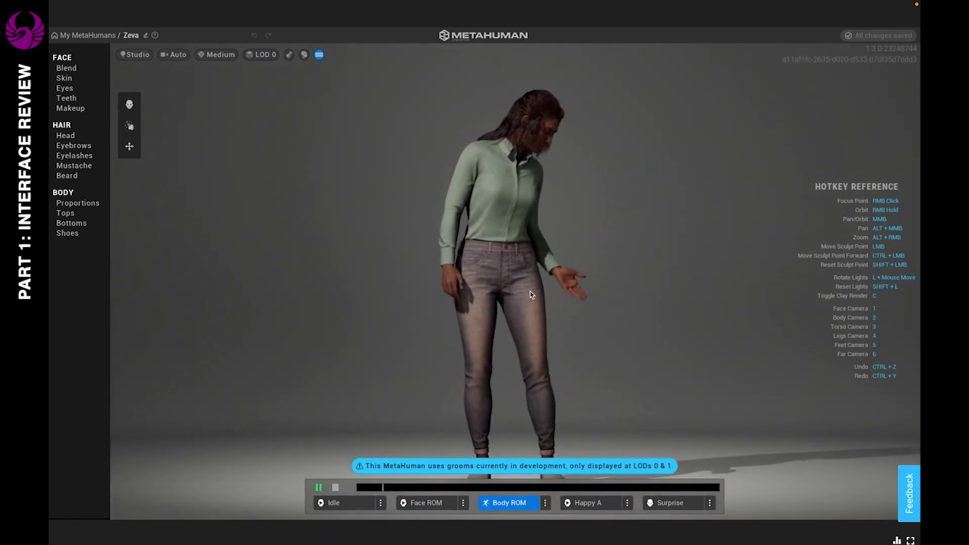
{"action": "left_click", "coordinate": [588, 503]}
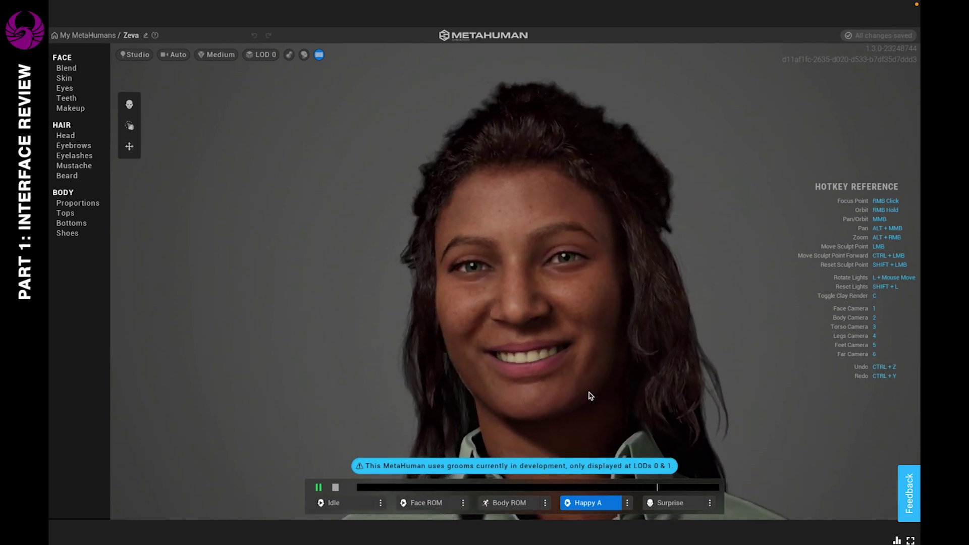
{"action": "left_click", "coordinate": [614, 502]}
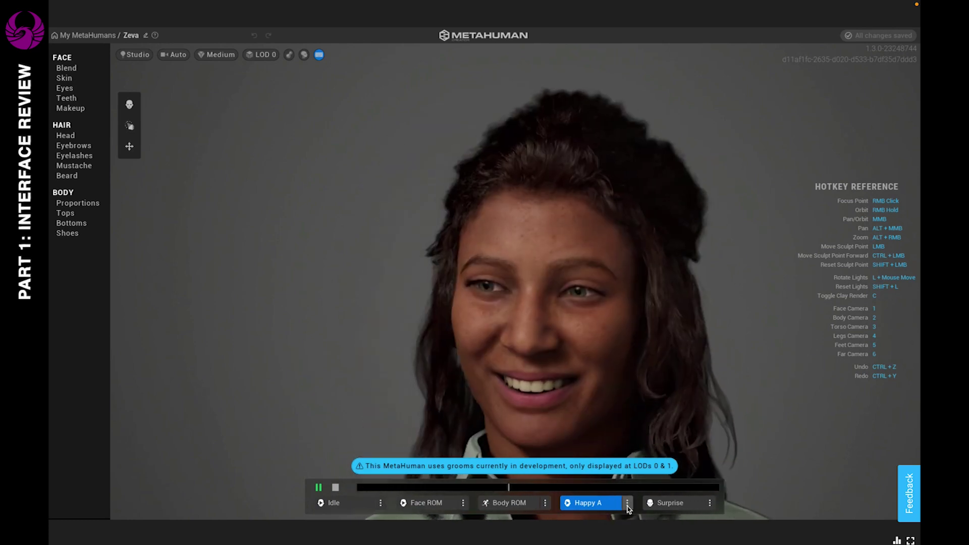
Step: Switch the Happy A animation slot to the facial poses Sad, Anger and Fear in turn to preview each one
{"action": "left_click", "coordinate": [626, 503]}
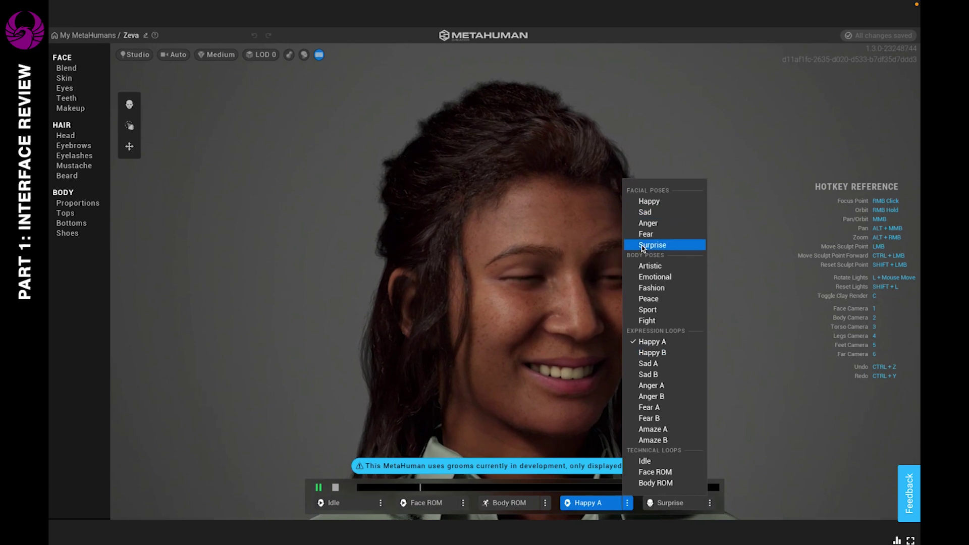
{"action": "left_click", "coordinate": [645, 212]}
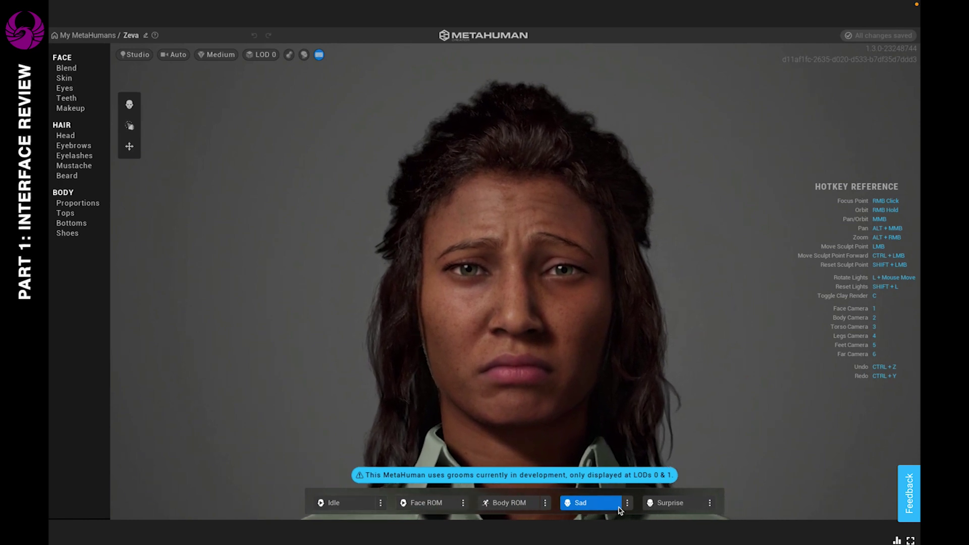
{"action": "left_click", "coordinate": [627, 502]}
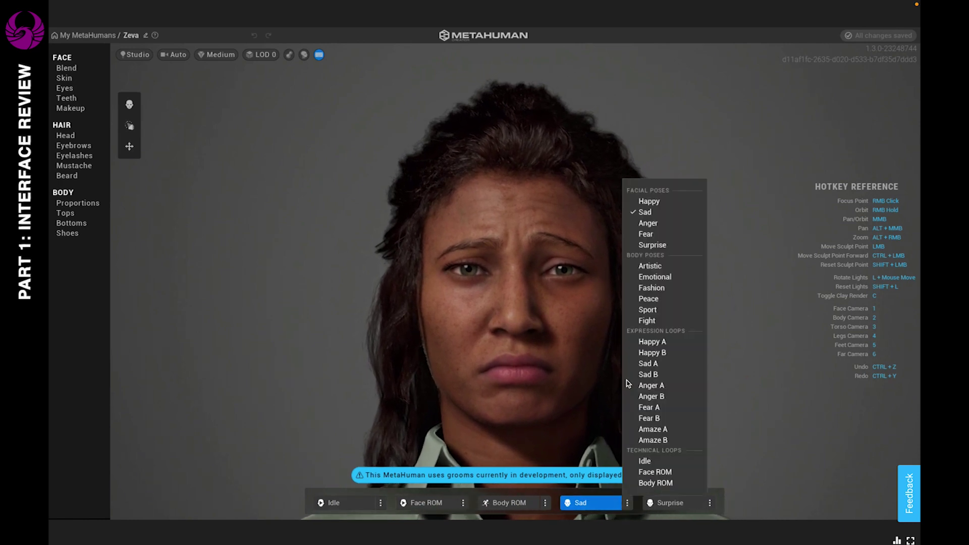
{"action": "left_click", "coordinate": [646, 224]}
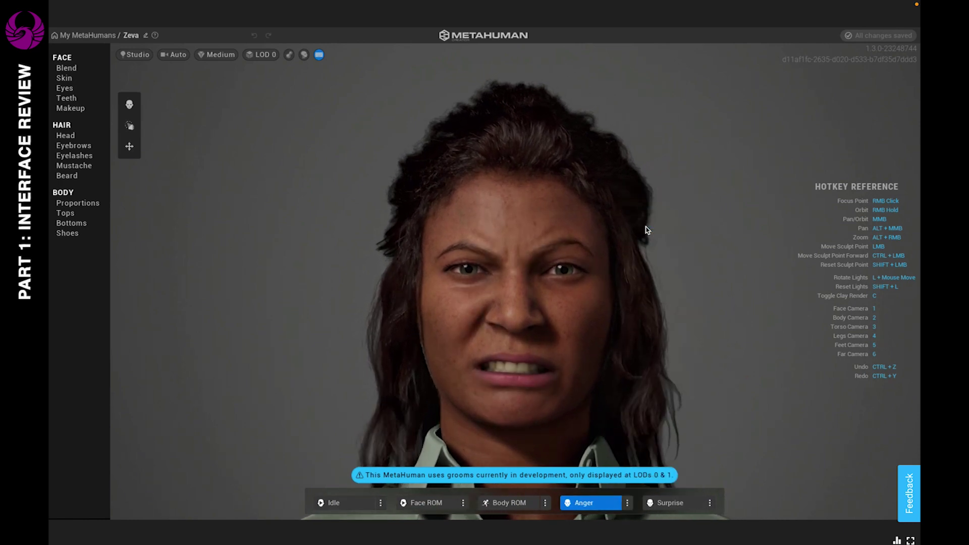
{"action": "left_click", "coordinate": [626, 503]}
{"action": "left_click", "coordinate": [646, 236]}
Step: Preview the Happy B and Sad A expression loops in the Fear pose's slot, and assign Amaze A to it
{"action": "left_click", "coordinate": [627, 502]}
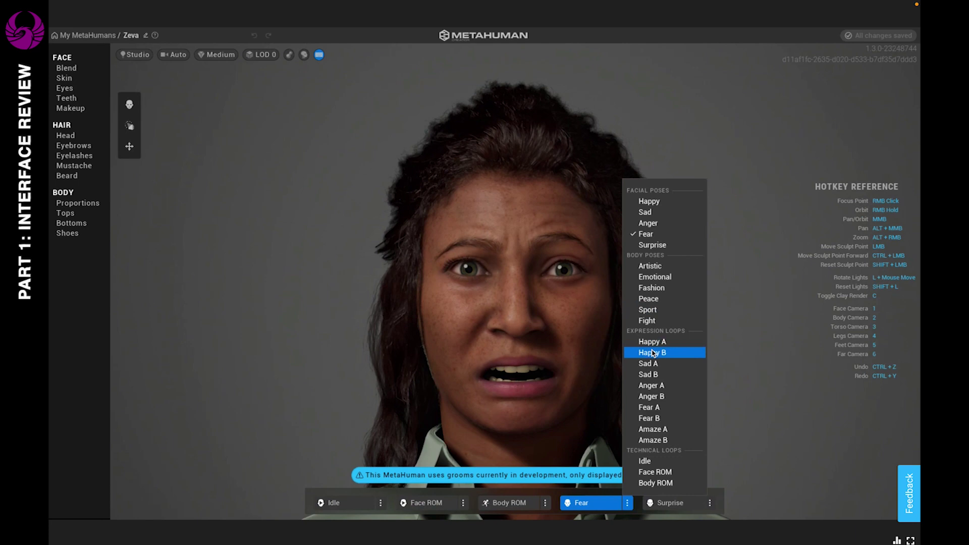
{"action": "left_click", "coordinate": [652, 352]}
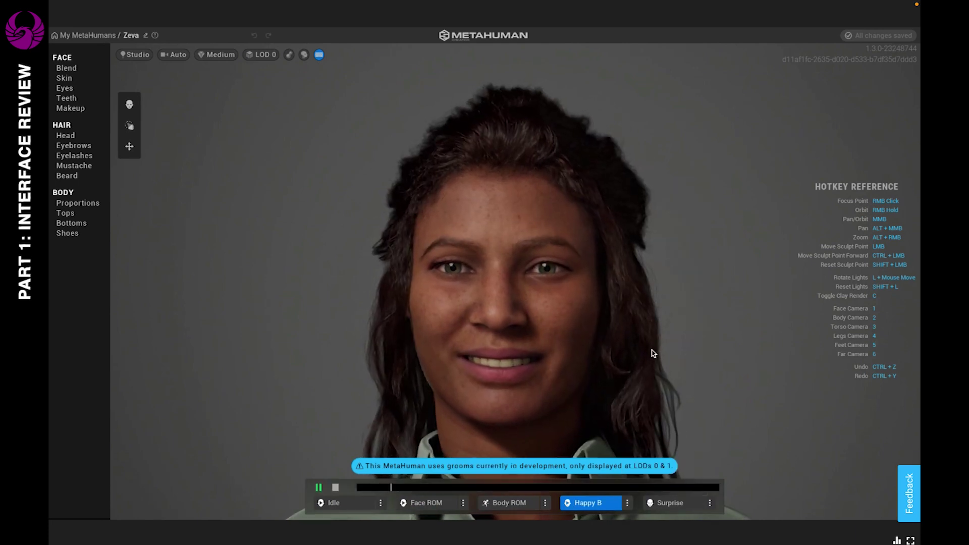
{"action": "left_click", "coordinate": [628, 502]}
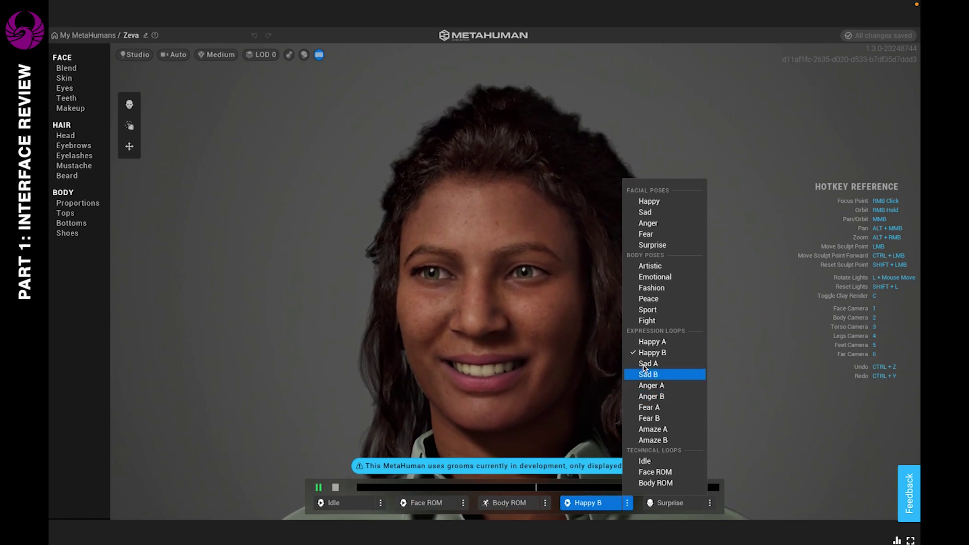
{"action": "left_click", "coordinate": [643, 364]}
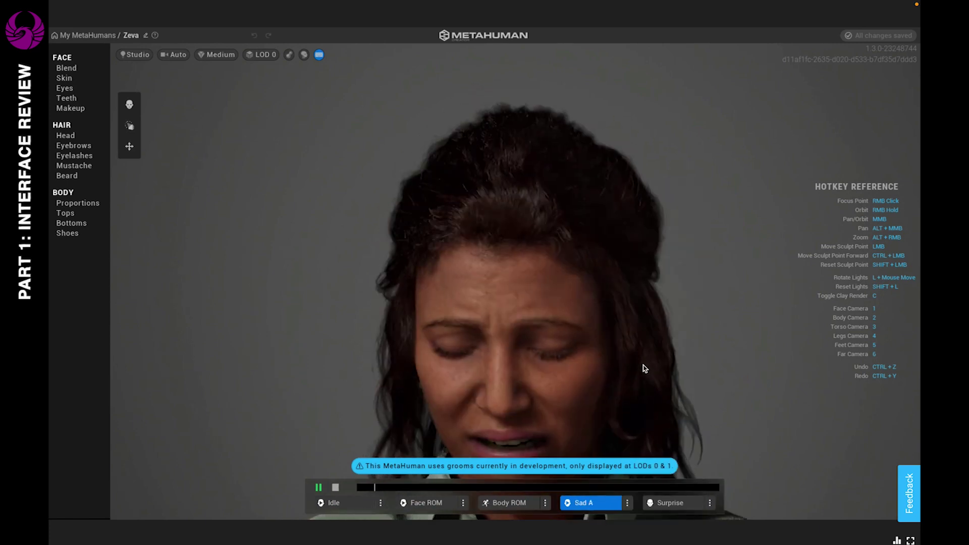
{"action": "left_click", "coordinate": [628, 502]}
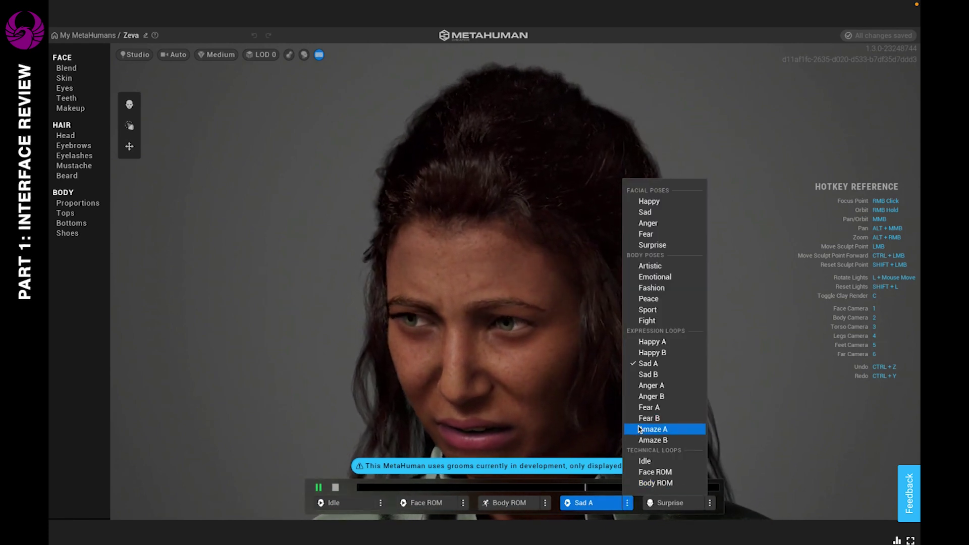
{"action": "left_click", "coordinate": [640, 429]}
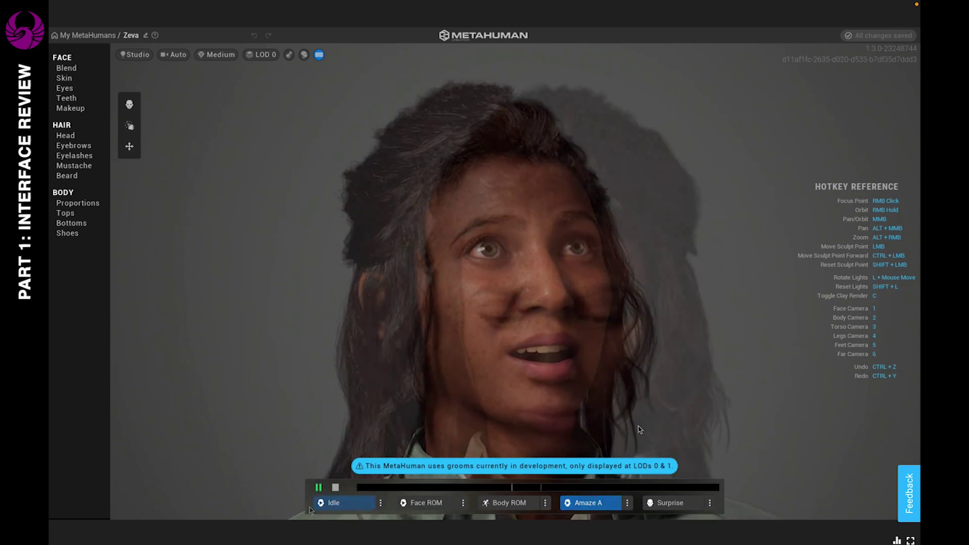
Step: Play the Idle animation and examine the poses and loops that its slot offers
{"action": "left_click", "coordinate": [371, 503]}
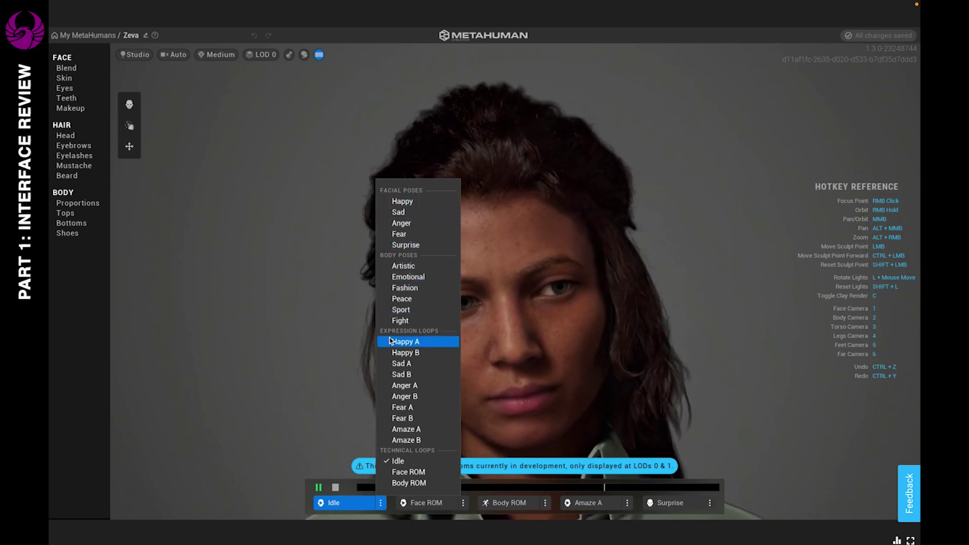
{"action": "left_click", "coordinate": [385, 504]}
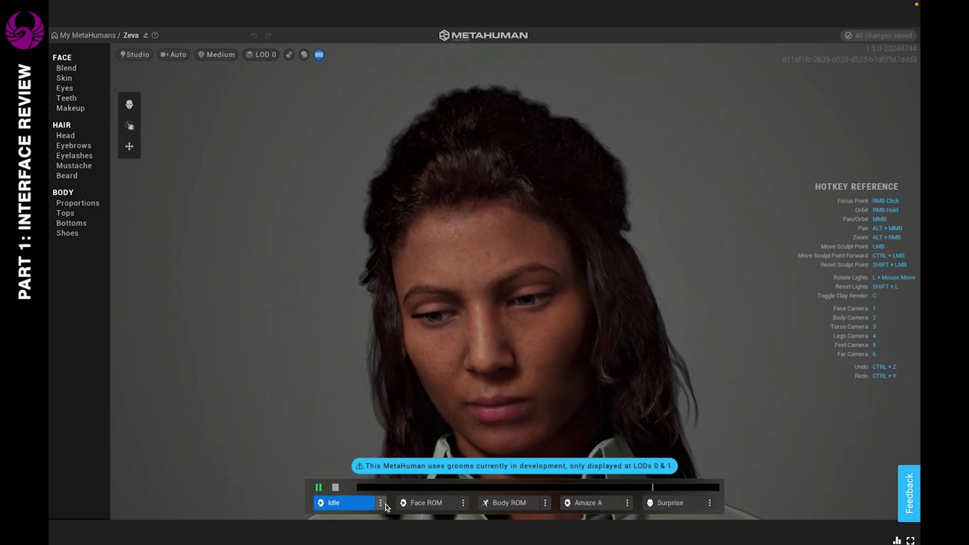
Step: View the Zeva character through the Face, Body, Torso and Legs cameras in turn
{"action": "key", "text": "1"}
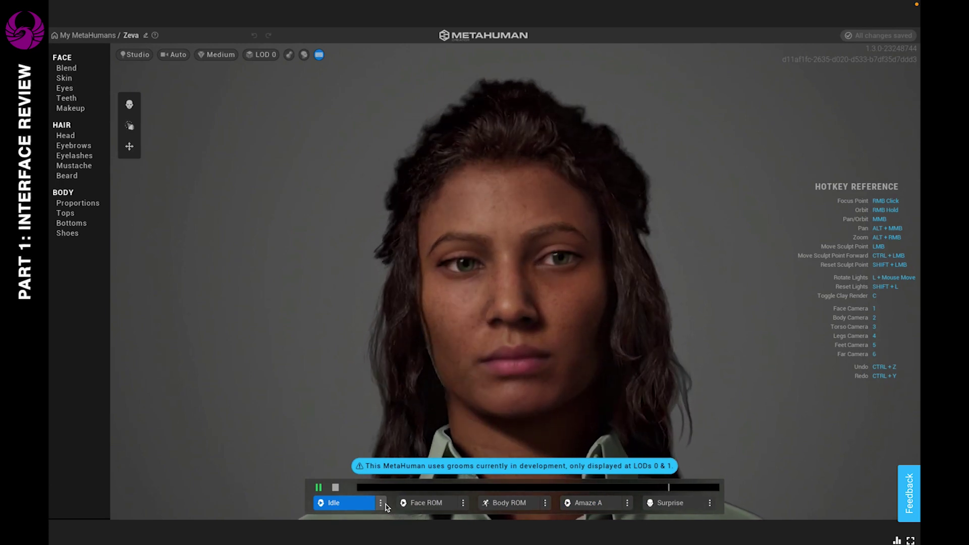
{"action": "left_click", "coordinate": [377, 502]}
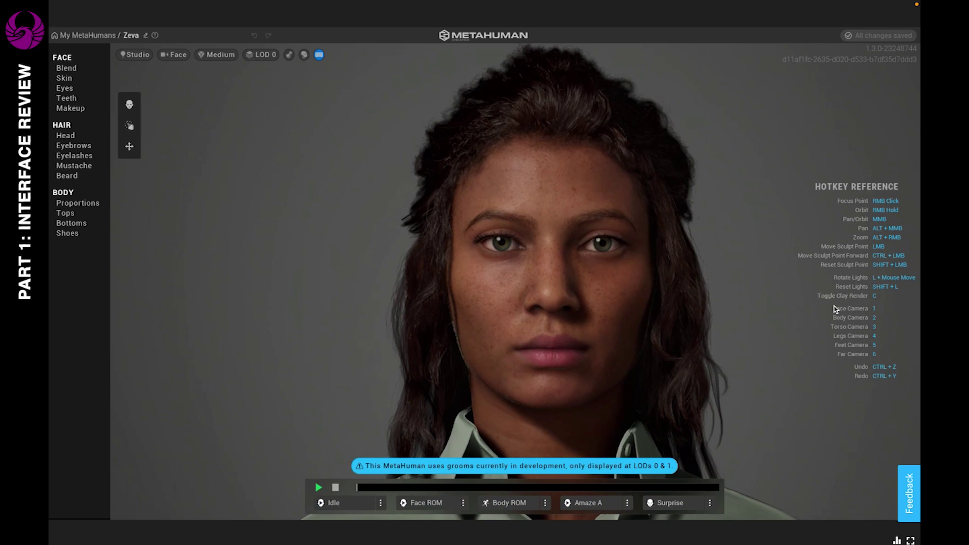
{"action": "scroll", "coordinate": [824, 334], "scroll_direction": "down", "scroll_amount": 3}
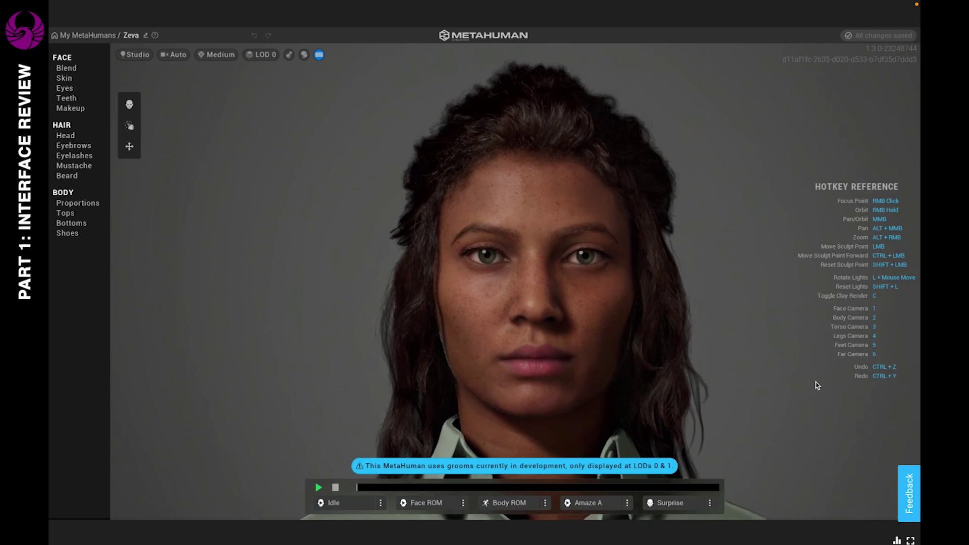
{"action": "key", "text": "2"}
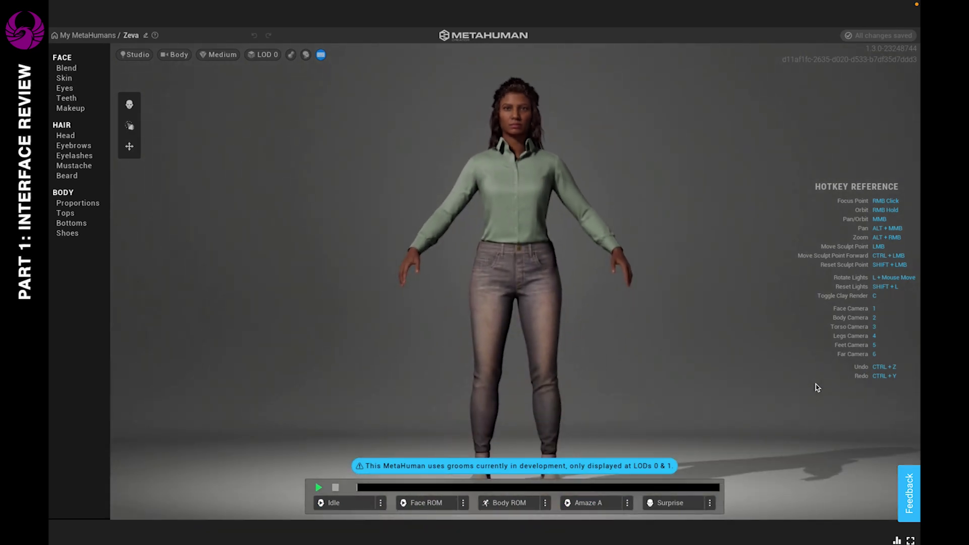
{"action": "key", "text": "3"}
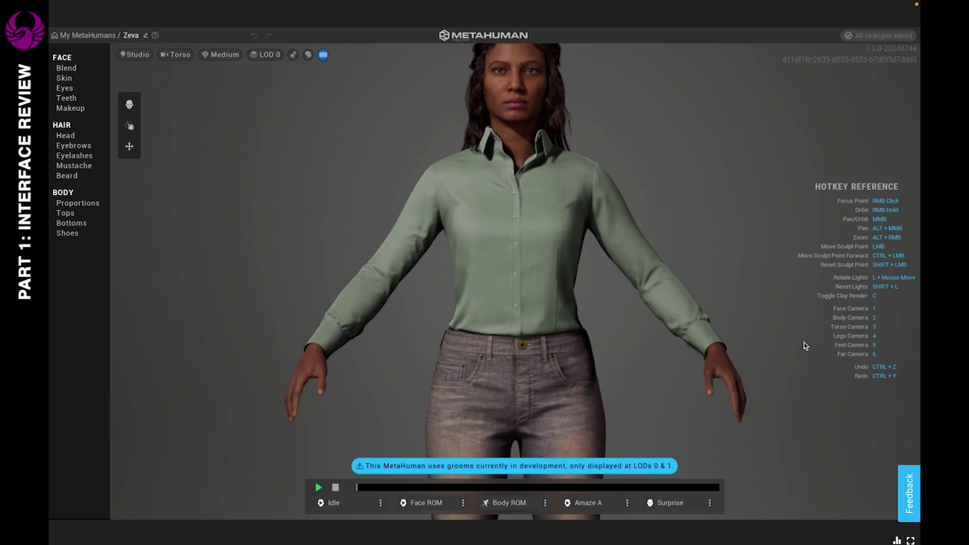
{"action": "key", "text": "4"}
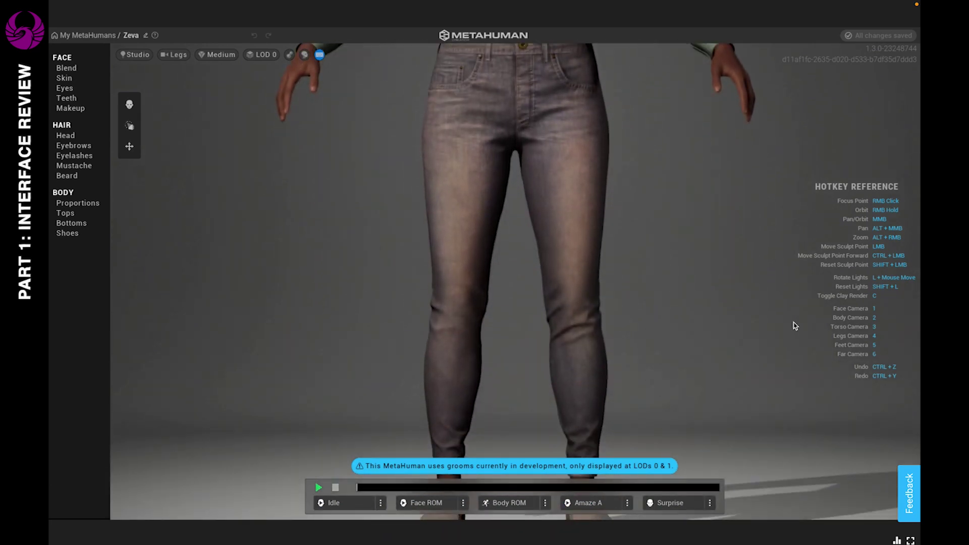
Step: View the character through the Feet and Far cameras, and return to the Face camera
{"action": "key", "text": "5"}
{"action": "key", "text": "6"}
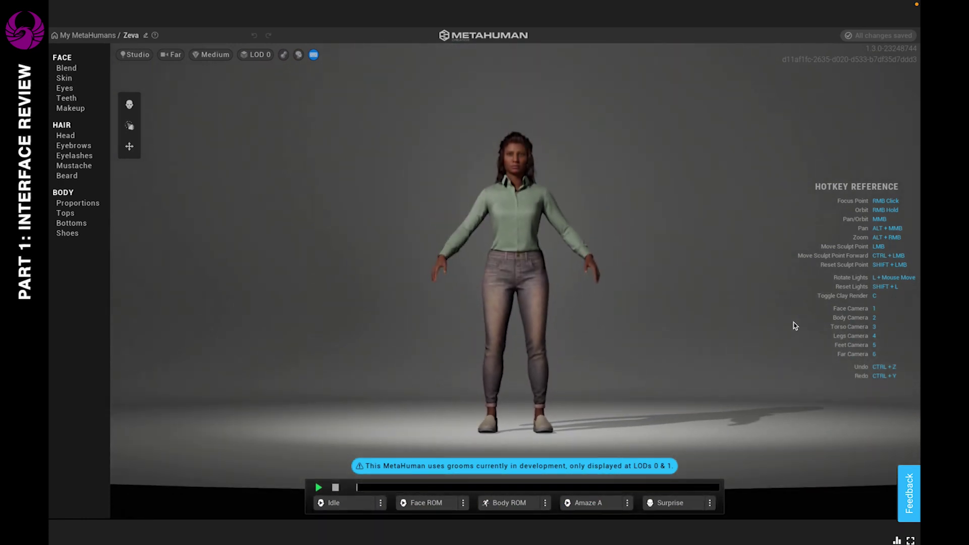
{"action": "key", "text": "1"}
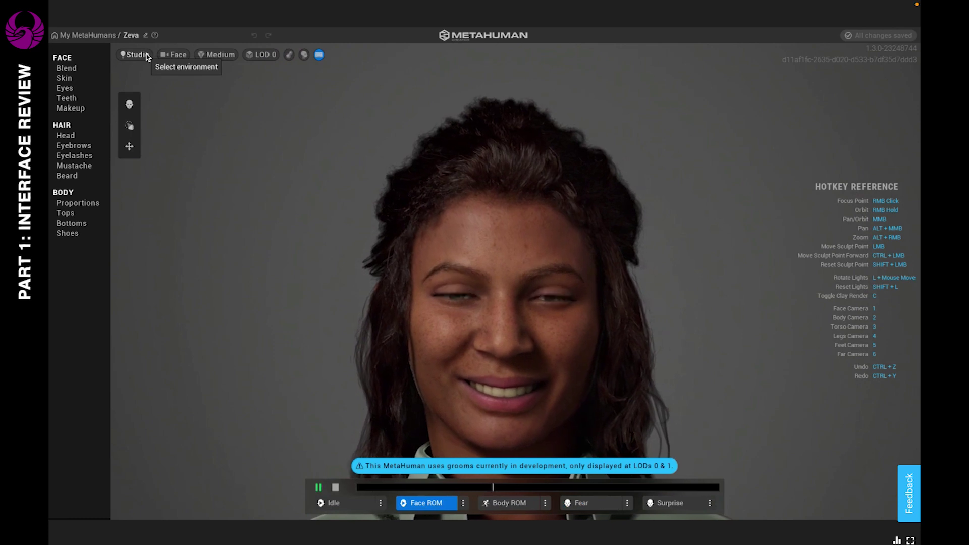
Step: Switch the environment to Indoor and view the whole character in it through the Far camera
{"action": "left_click", "coordinate": [140, 56]}
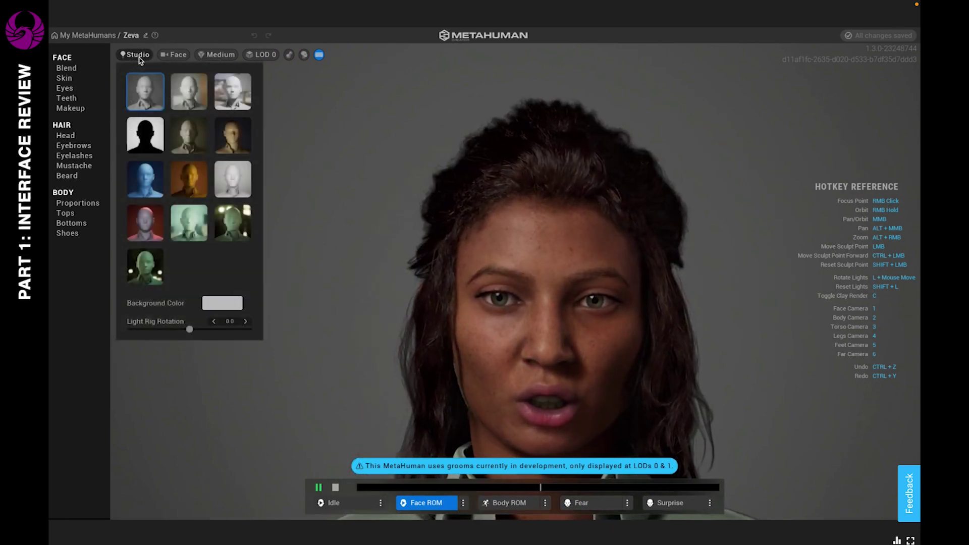
{"action": "left_click", "coordinate": [181, 96]}
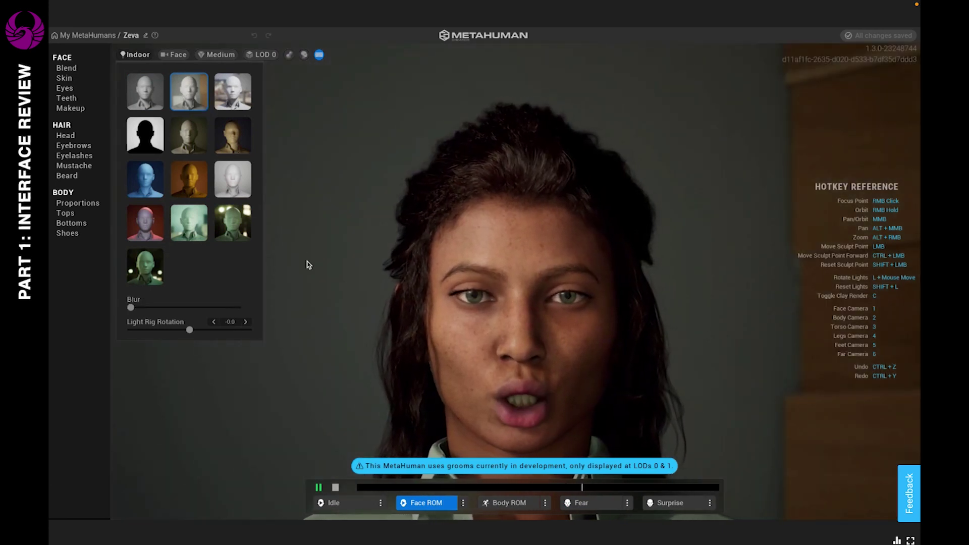
{"action": "key", "text": "6"}
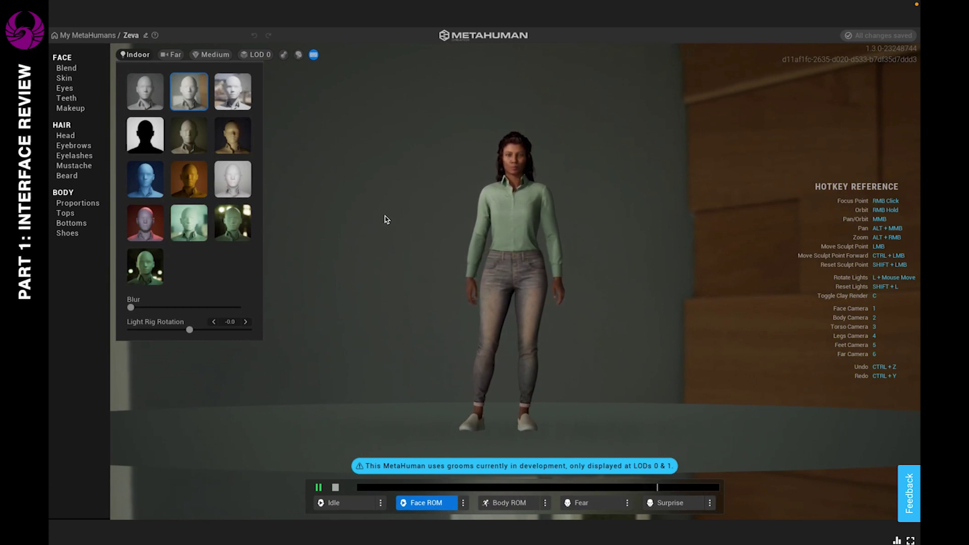
Step: Switch the environment to Outdoor and rotate its light rig to about -37.7 with the face in close-up
{"action": "left_click", "coordinate": [232, 91]}
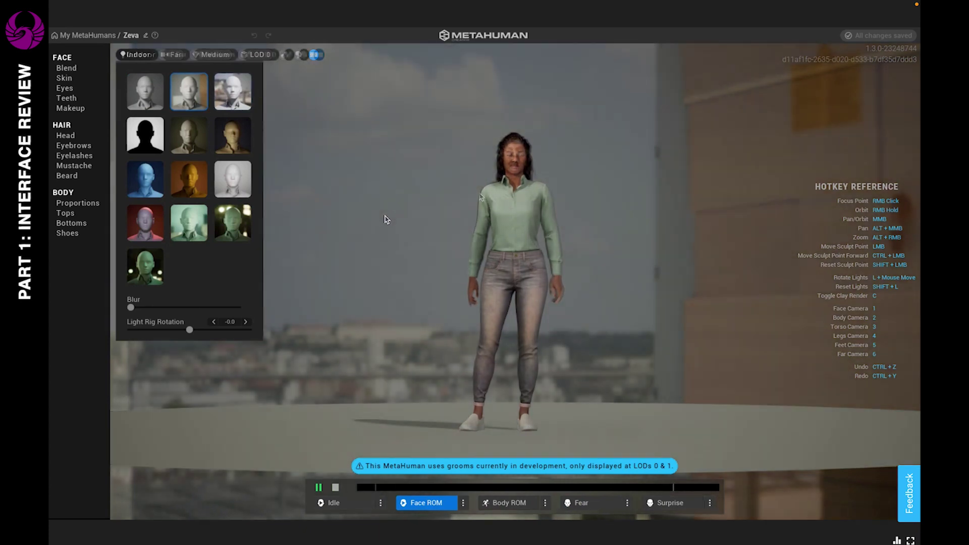
{"action": "scroll", "coordinate": [480, 194], "scroll_direction": "up", "scroll_amount": 5}
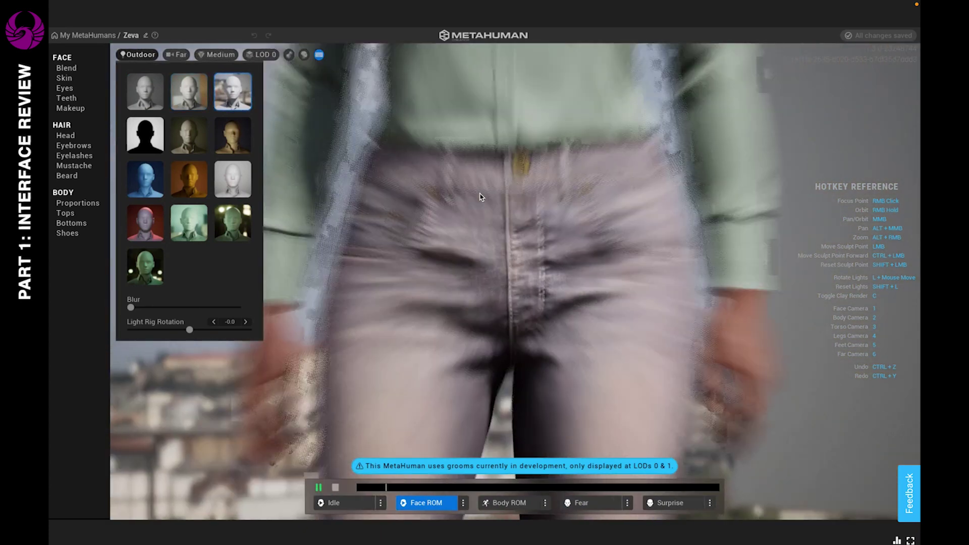
{"action": "scroll", "coordinate": [480, 197], "scroll_direction": "down", "scroll_amount": 5}
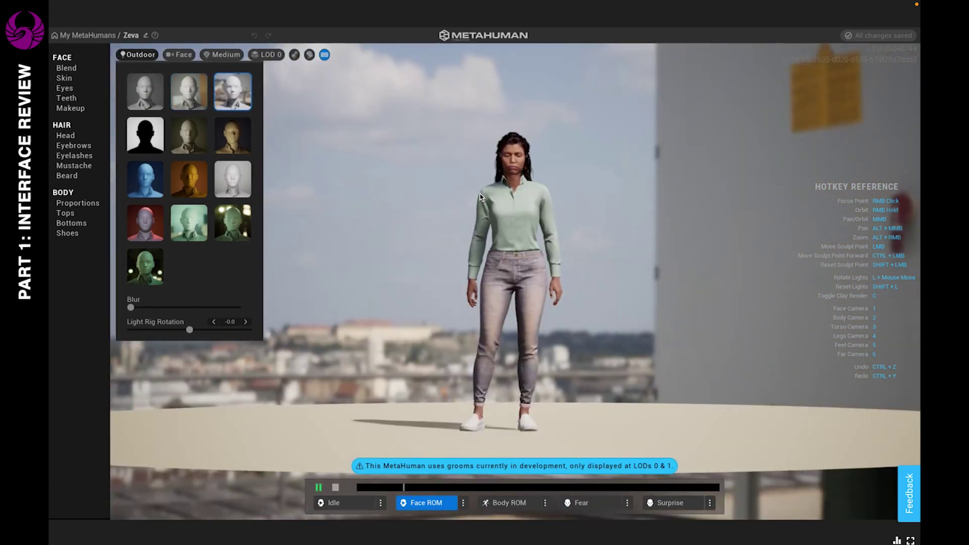
{"action": "scroll", "coordinate": [480, 197], "scroll_direction": "up", "scroll_amount": 5}
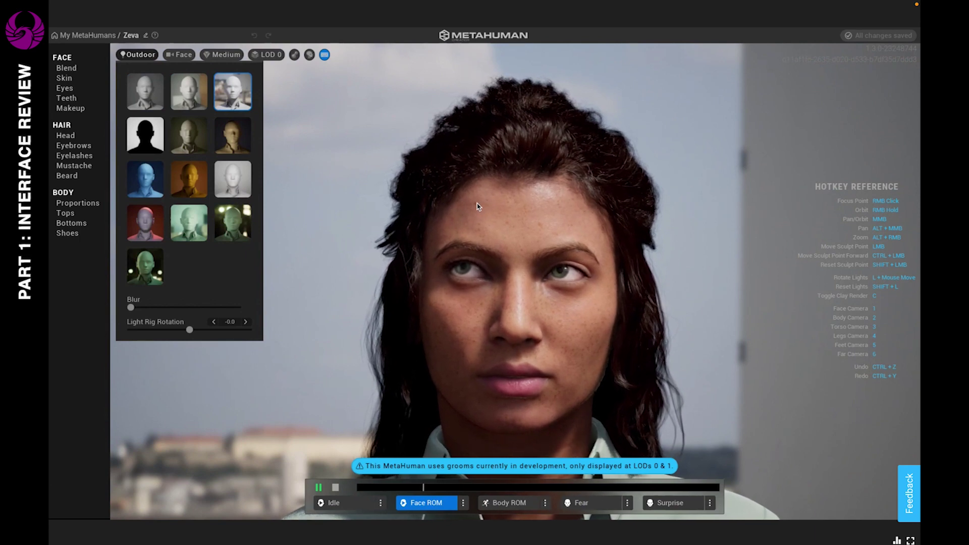
{"action": "left_click_drag", "start_coordinate": [189, 330], "coordinate": [182, 330]}
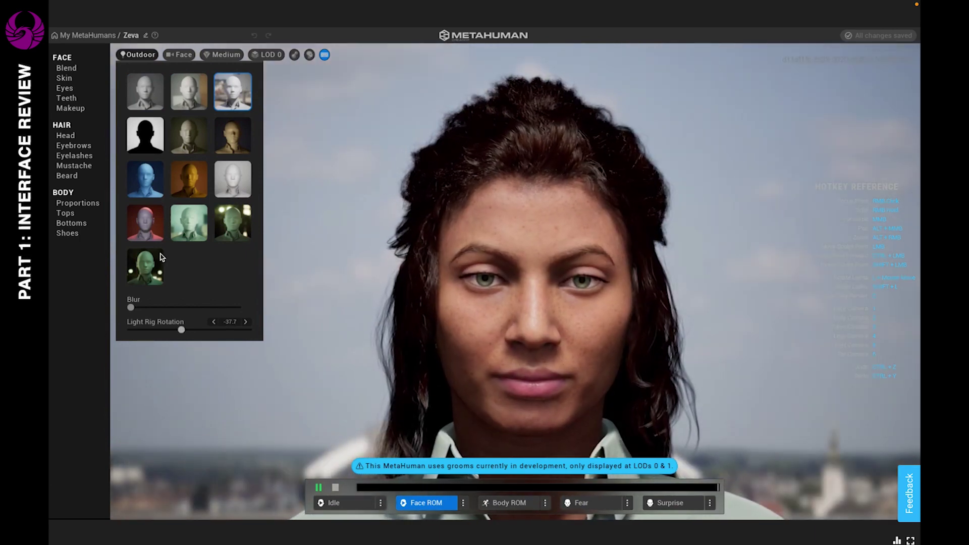
Step: Return to the Studio environment and try blue, purple and light pink background colors, finishing on magenta-pink FF22A1
{"action": "left_click", "coordinate": [144, 92]}
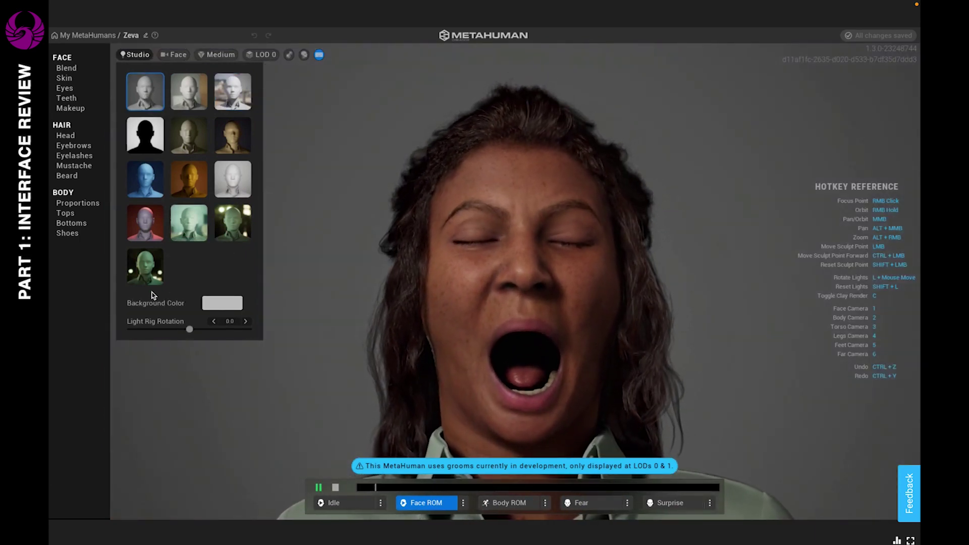
{"action": "left_click", "coordinate": [215, 306]}
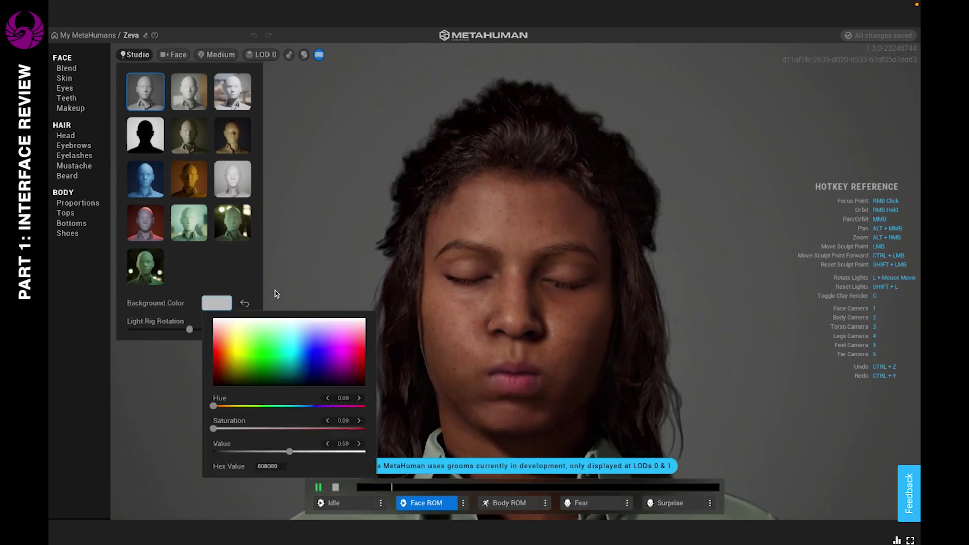
{"action": "left_click", "coordinate": [332, 347]}
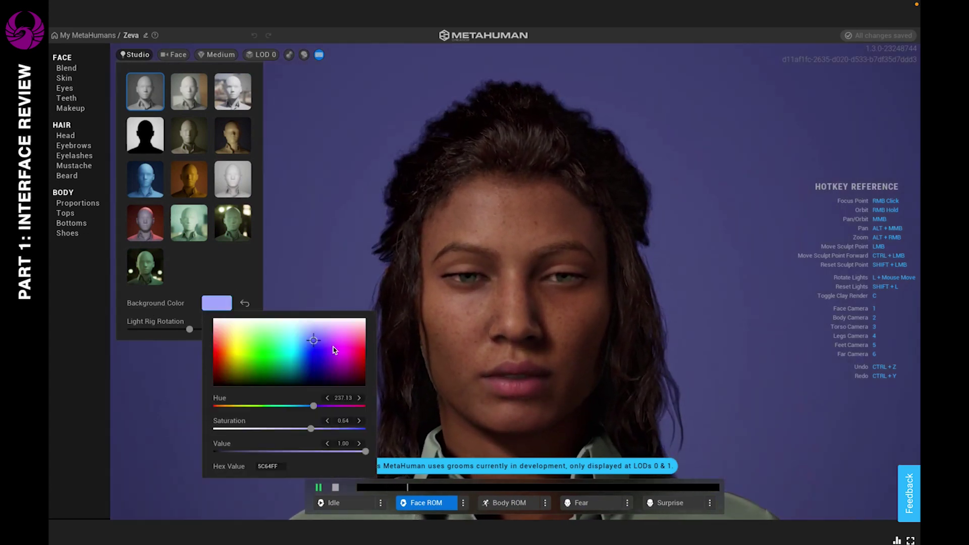
{"action": "left_click", "coordinate": [337, 363]}
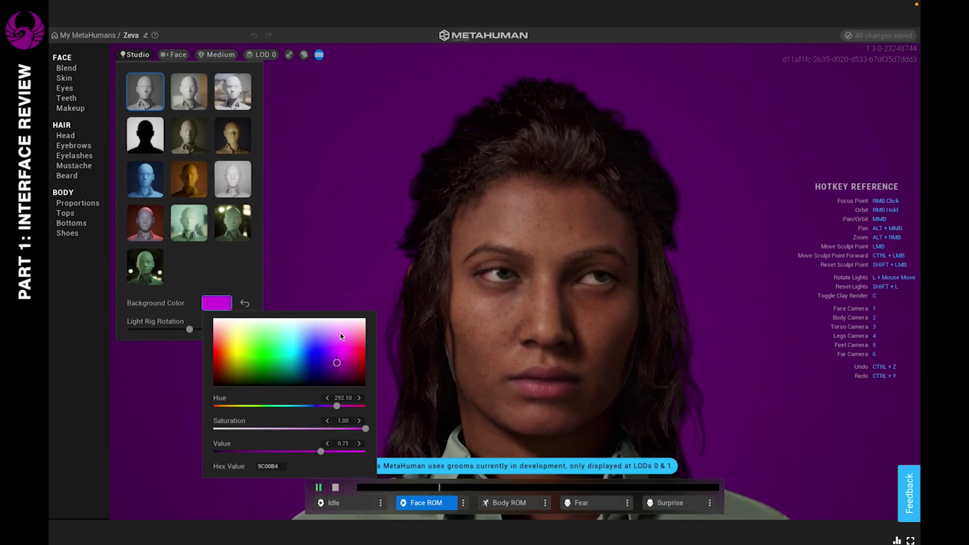
{"action": "left_click", "coordinate": [340, 333]}
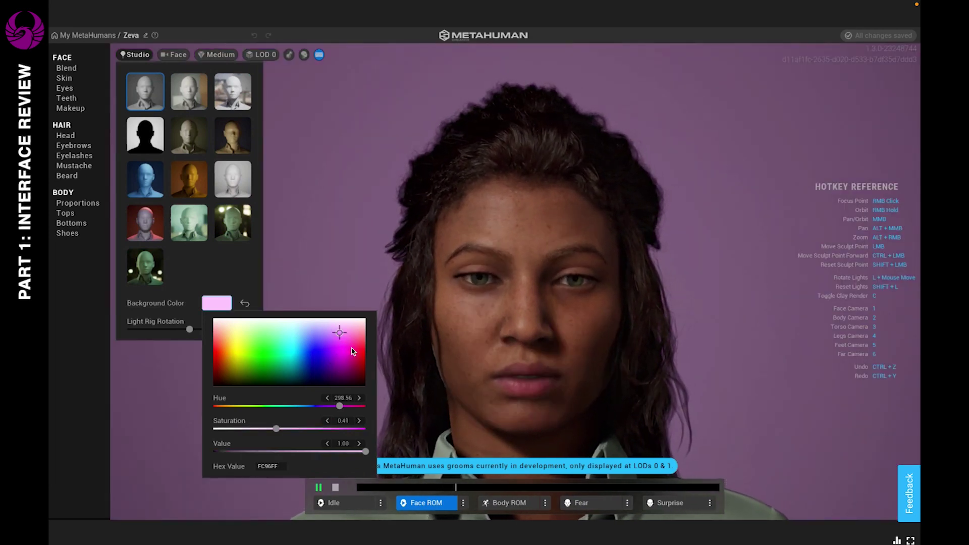
{"action": "left_click", "coordinate": [351, 350]}
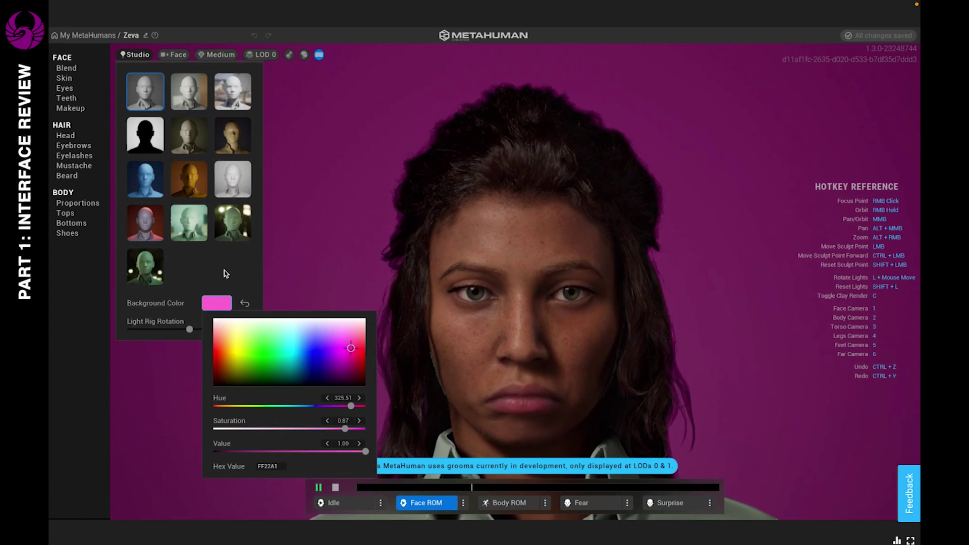
{"action": "left_click", "coordinate": [224, 273]}
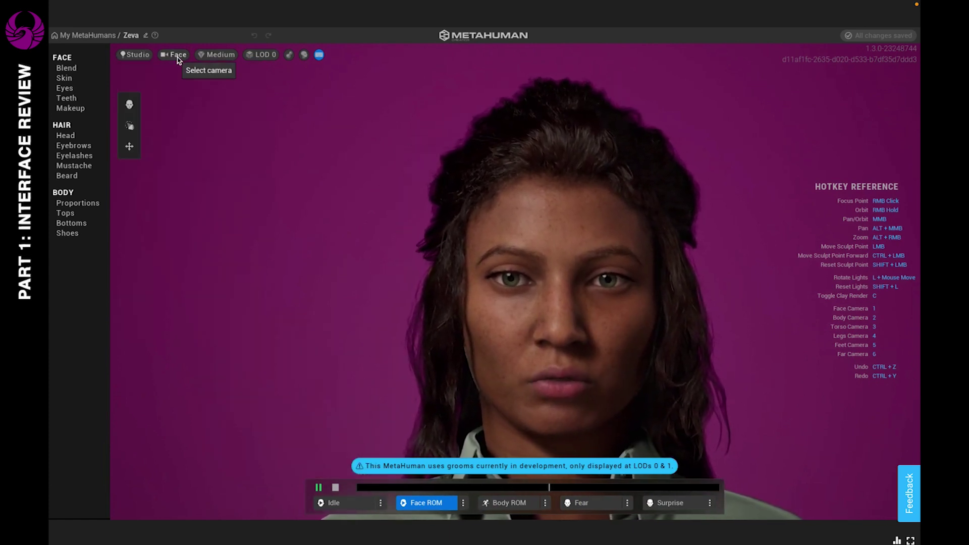
Step: Set the camera switching to Auto and back to Face, examining the available camera options
{"action": "left_click", "coordinate": [176, 55]}
{"action": "left_click", "coordinate": [176, 56]}
{"action": "left_click", "coordinate": [177, 56]}
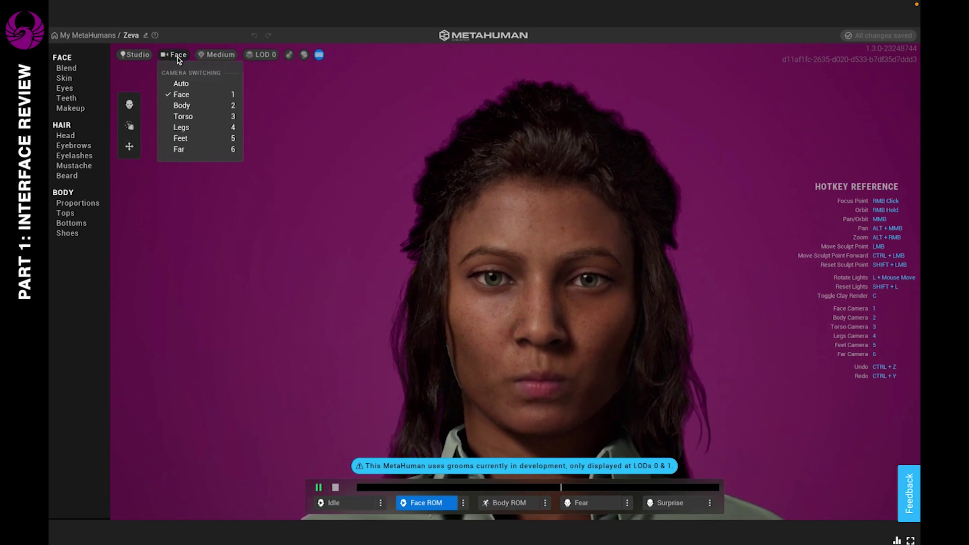
{"action": "left_click", "coordinate": [180, 83]}
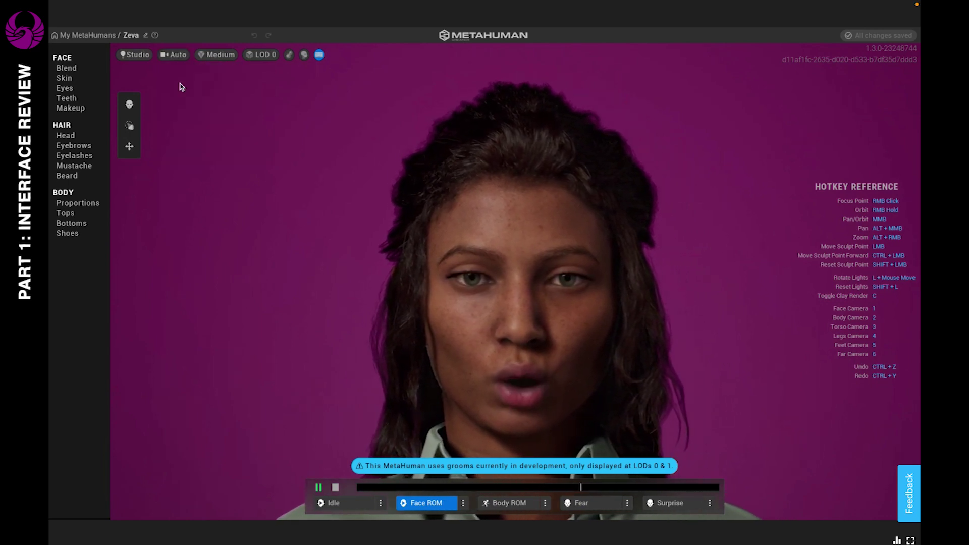
{"action": "left_click", "coordinate": [174, 56]}
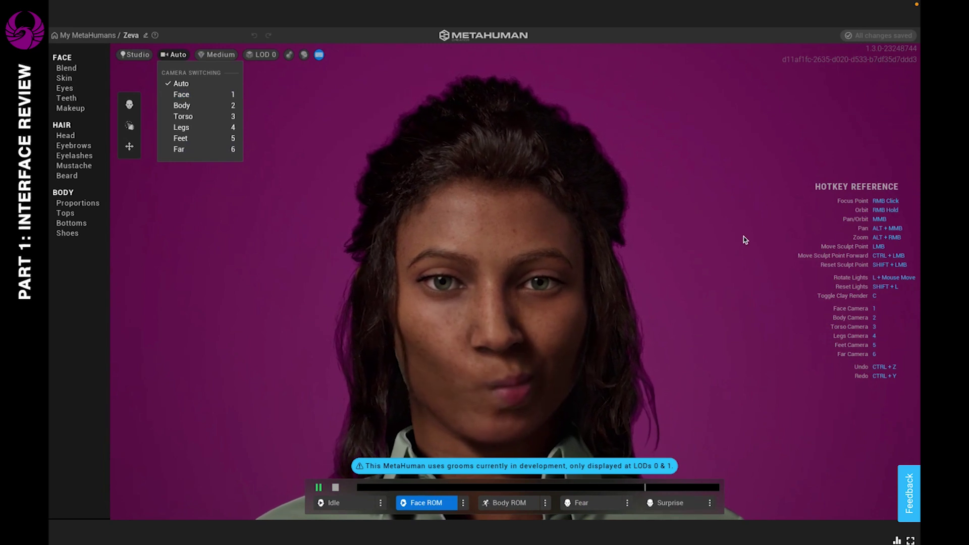
{"action": "key", "text": "1"}
{"action": "left_click", "coordinate": [173, 56]}
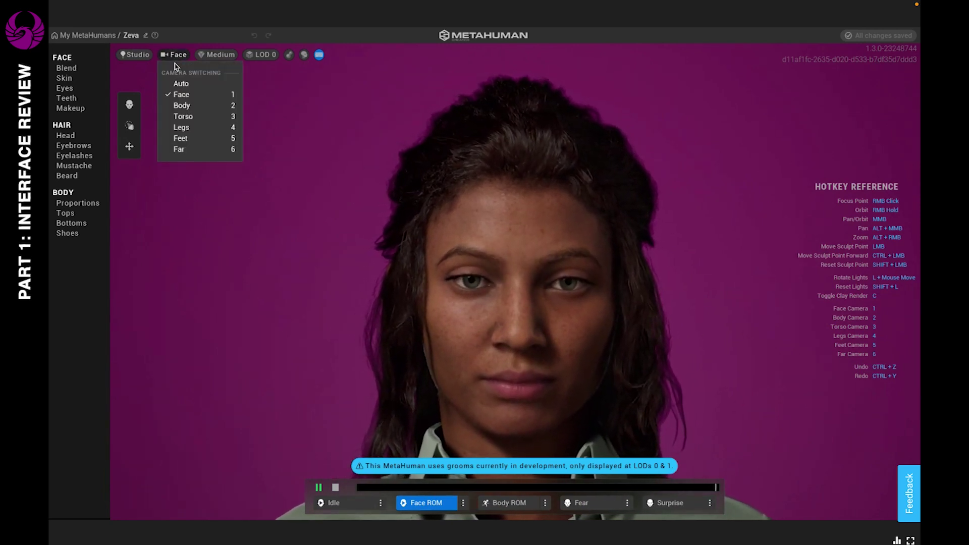
{"action": "left_click", "coordinate": [179, 96]}
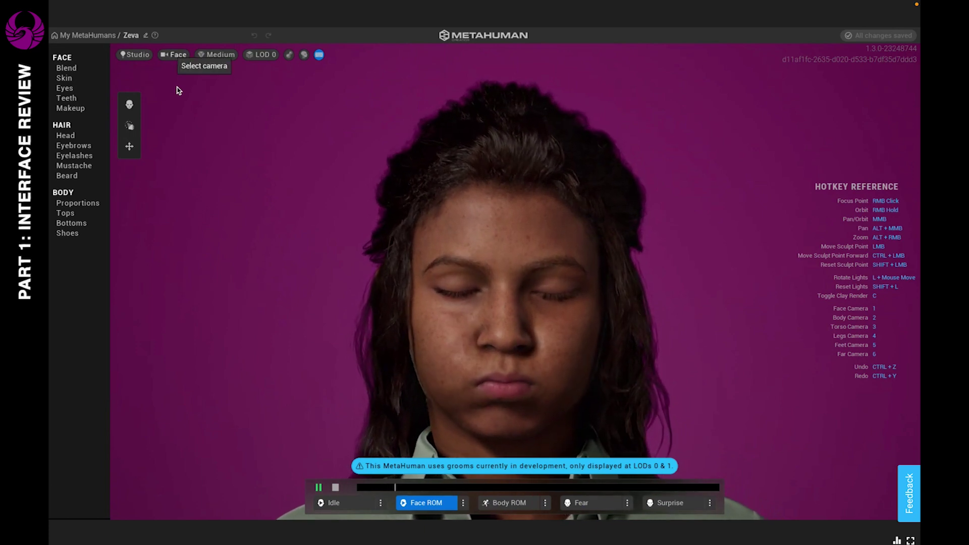
{"action": "left_click", "coordinate": [174, 55]}
Step: Compare the High (Ray Traced), Epic (Ray Traced) and Medium render qualities on the face, ending on High (Ray Traced)
{"action": "left_click", "coordinate": [216, 54]}
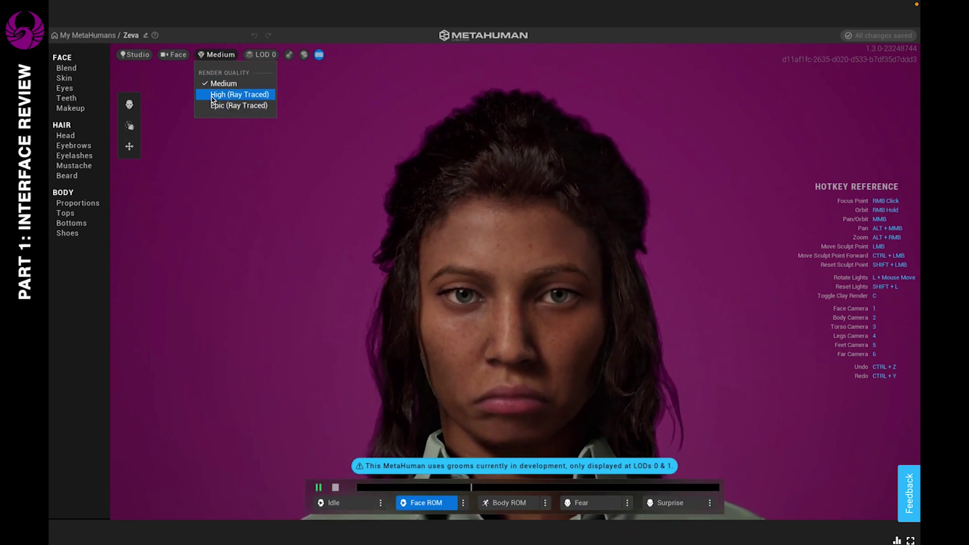
{"action": "left_click", "coordinate": [212, 95]}
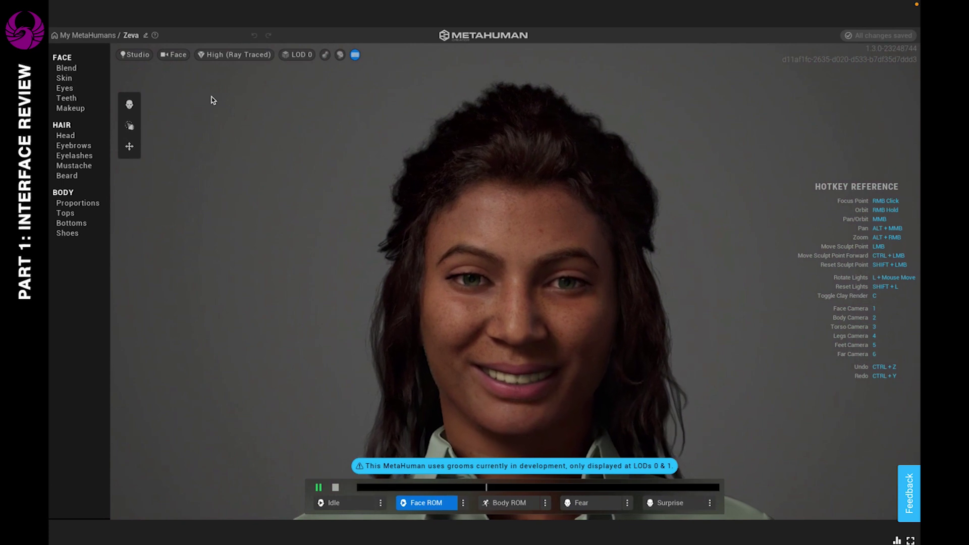
{"action": "left_click", "coordinate": [211, 55]}
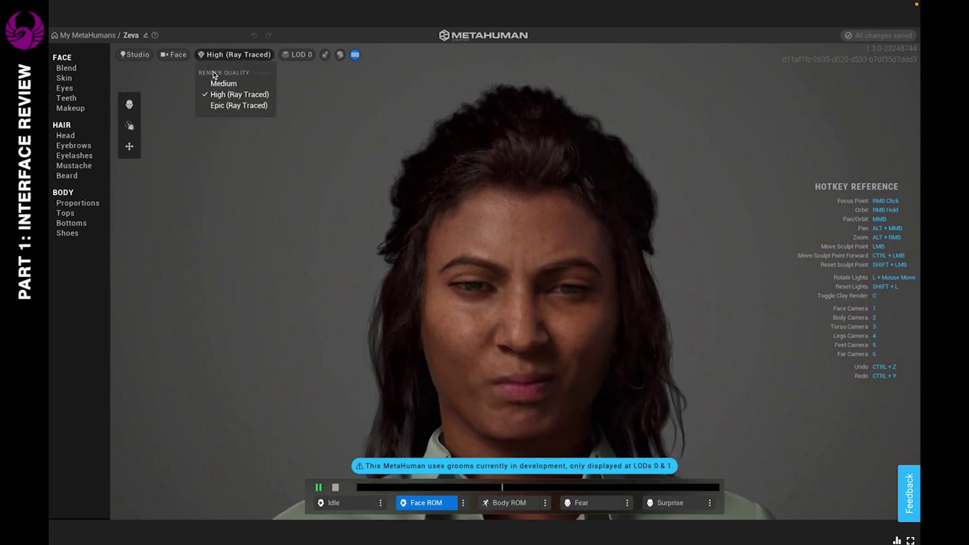
{"action": "left_click", "coordinate": [215, 106]}
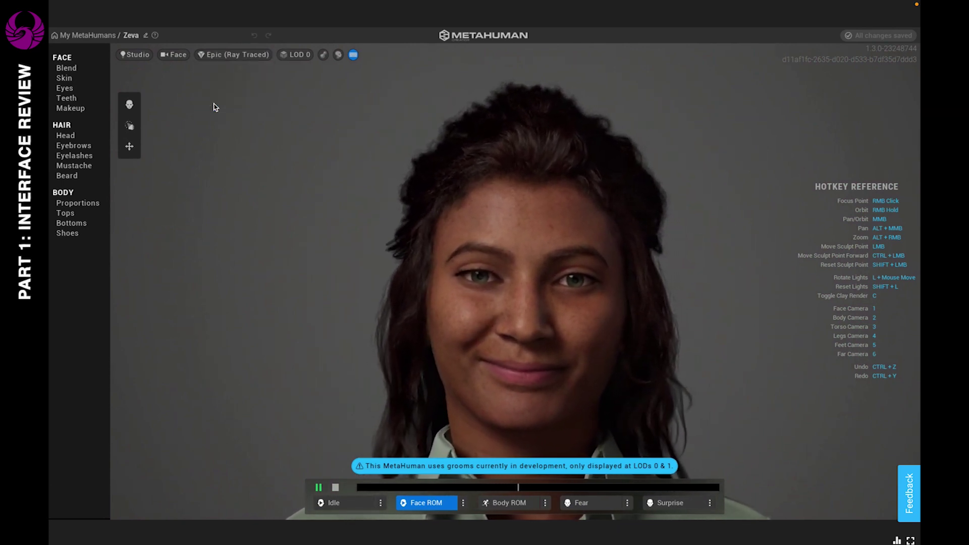
{"action": "left_click", "coordinate": [228, 54]}
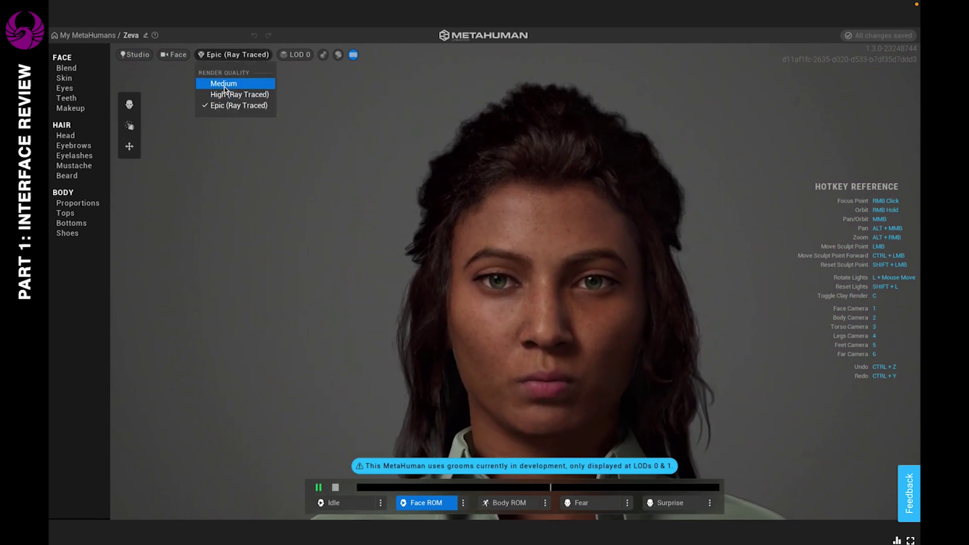
{"action": "left_click", "coordinate": [224, 84]}
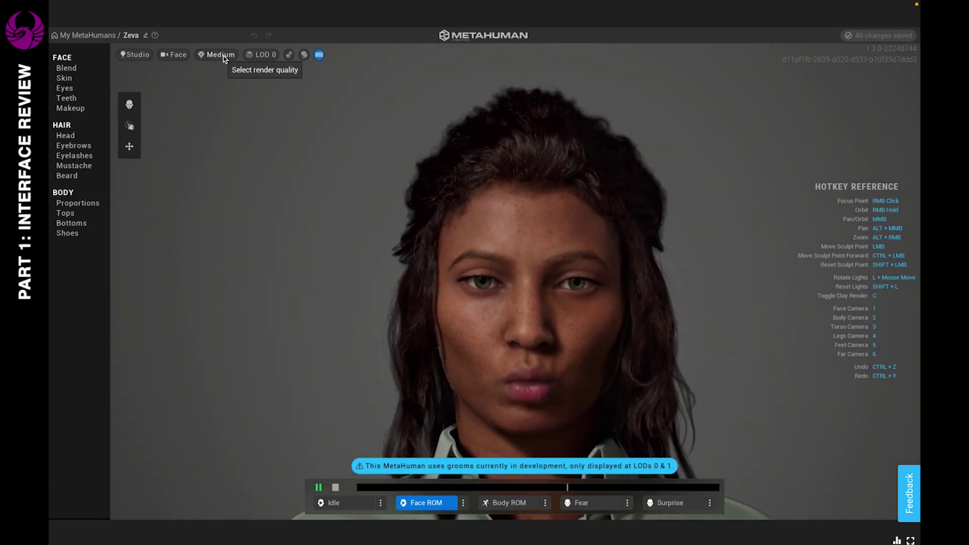
{"action": "left_click", "coordinate": [221, 56]}
{"action": "left_click", "coordinate": [220, 95]}
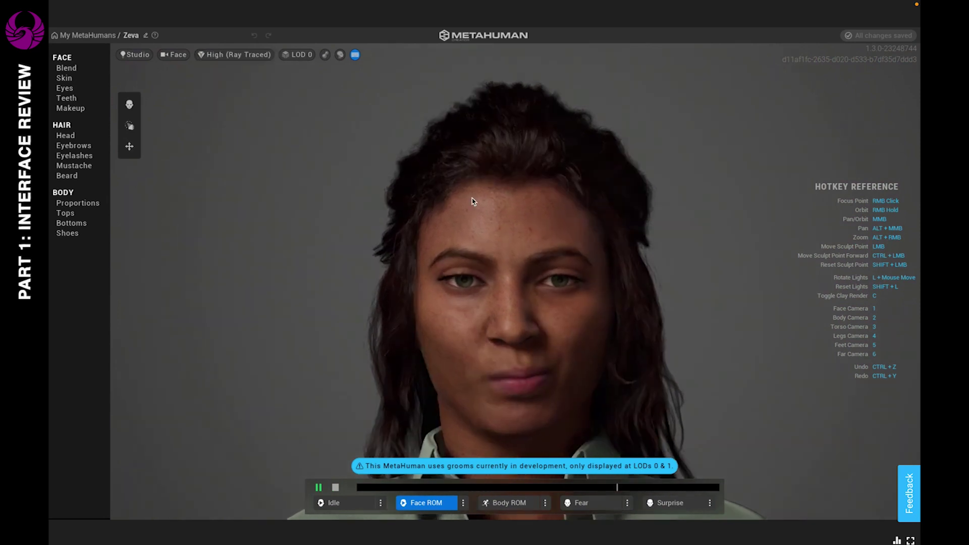
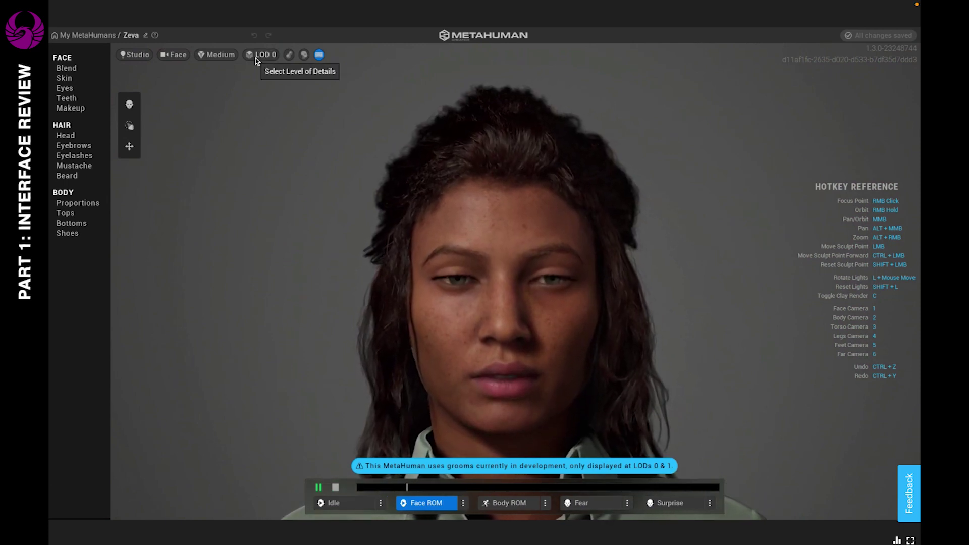
Step: Compare the LOD 0 and LOD 1 levels of detail on the animated face, ending on LOD 1
{"action": "left_click", "coordinate": [256, 56]}
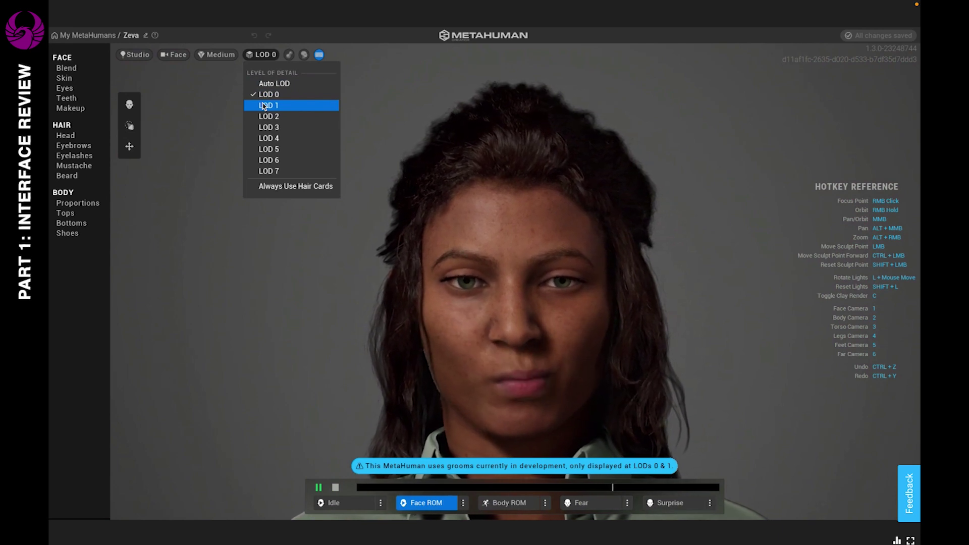
{"action": "left_click", "coordinate": [263, 105]}
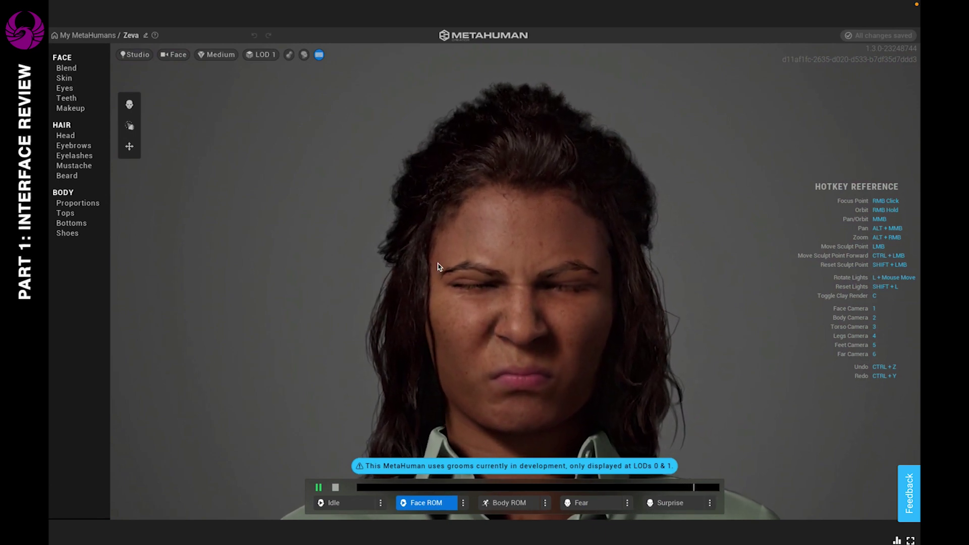
{"action": "left_click", "coordinate": [264, 55]}
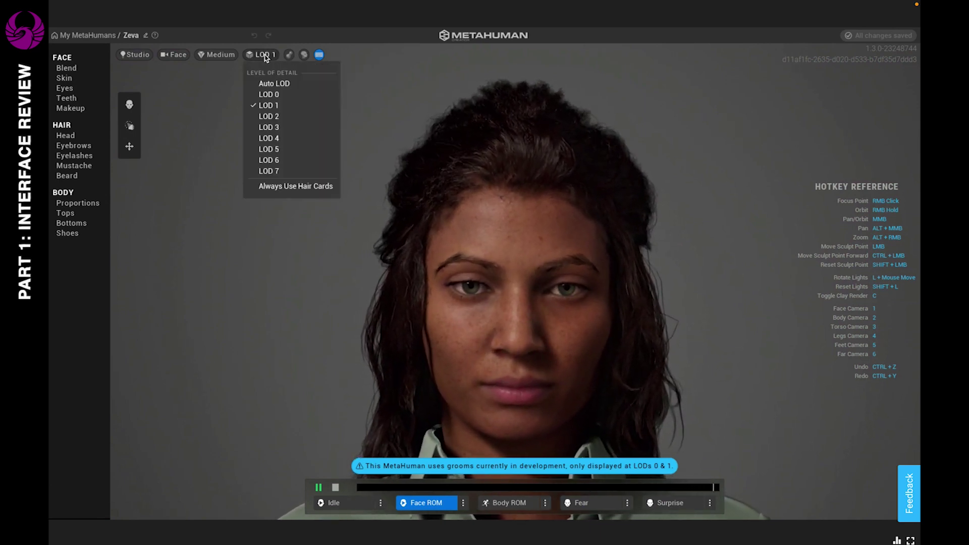
{"action": "left_click", "coordinate": [262, 96]}
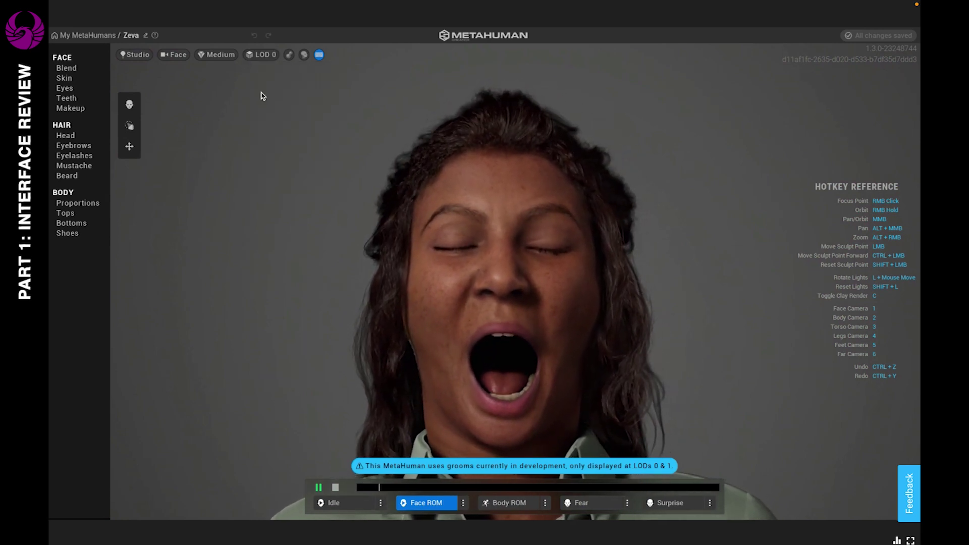
{"action": "left_click", "coordinate": [264, 55]}
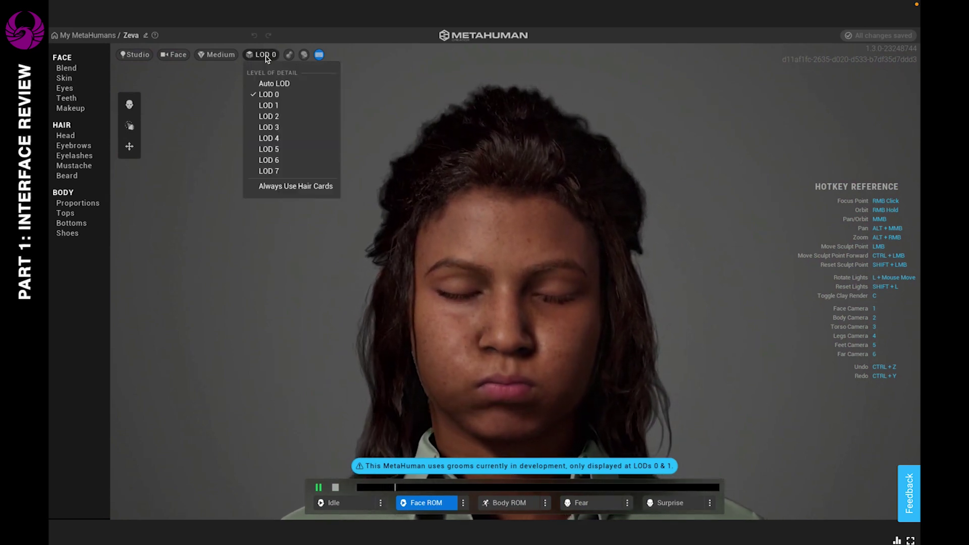
{"action": "left_click", "coordinate": [264, 105]}
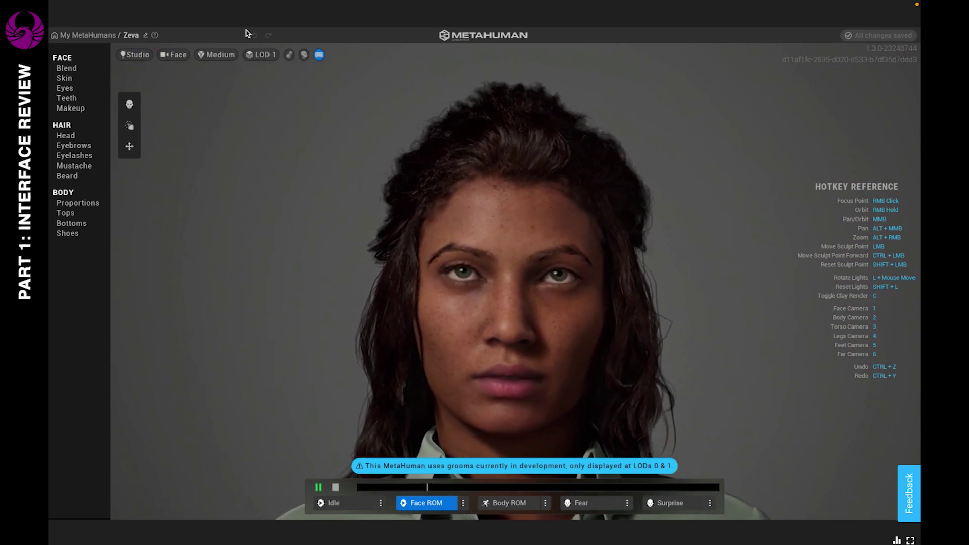
Step: Preview the face at LOD 2, LOD 3 and LOD 4 in turn
{"action": "left_click", "coordinate": [262, 55]}
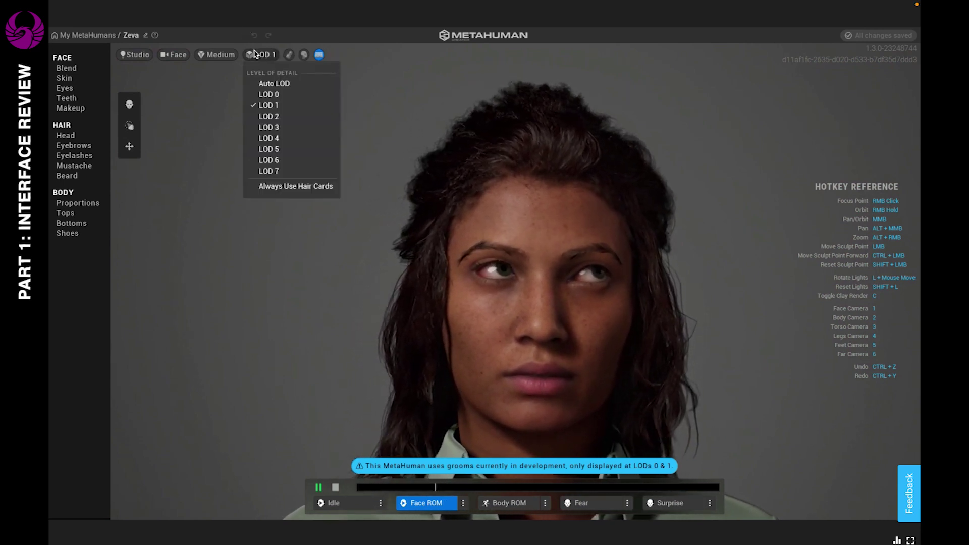
{"action": "left_click", "coordinate": [261, 116]}
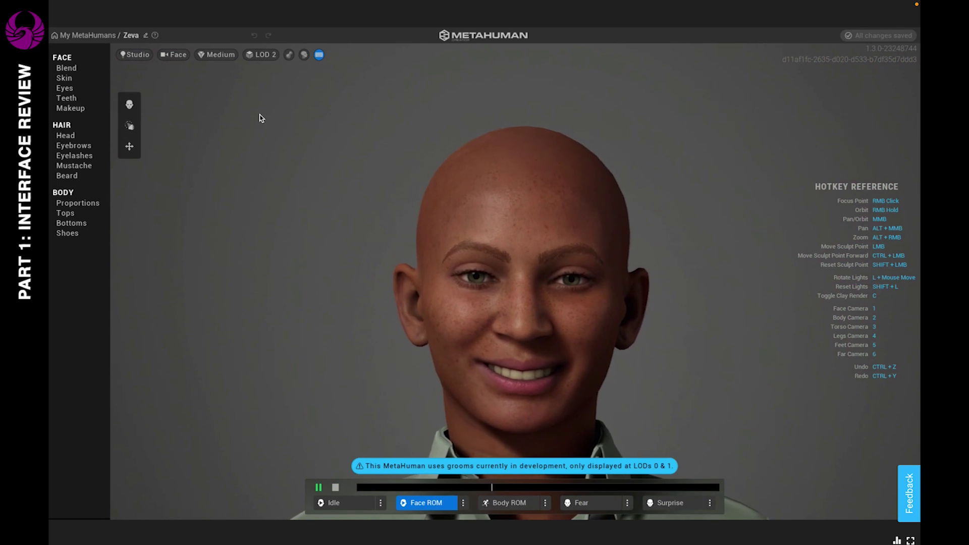
{"action": "left_click", "coordinate": [262, 54]}
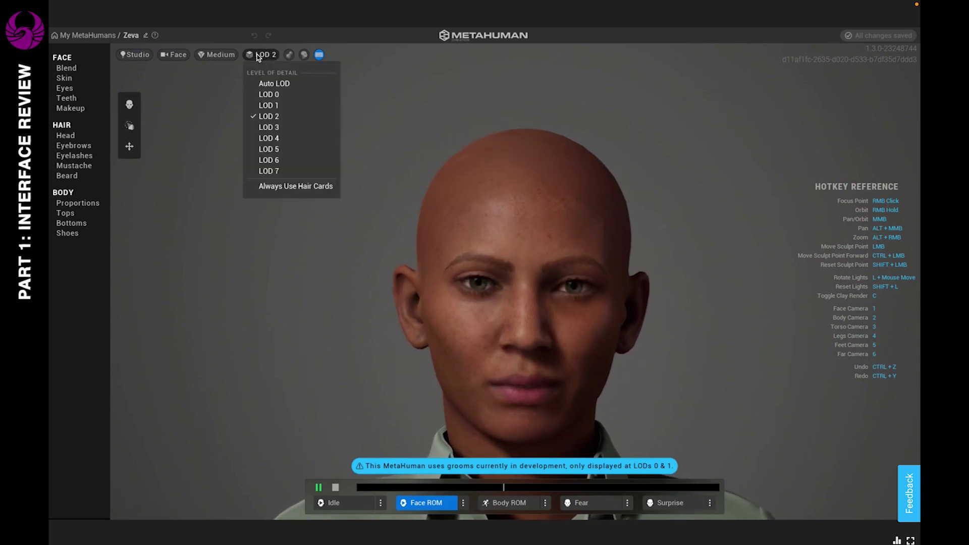
{"action": "left_click", "coordinate": [263, 127]}
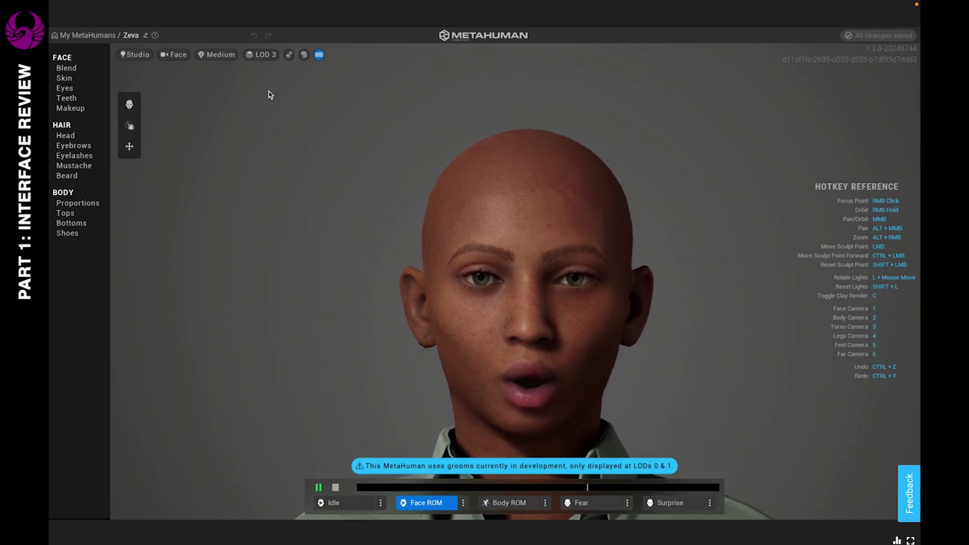
{"action": "left_click", "coordinate": [263, 55]}
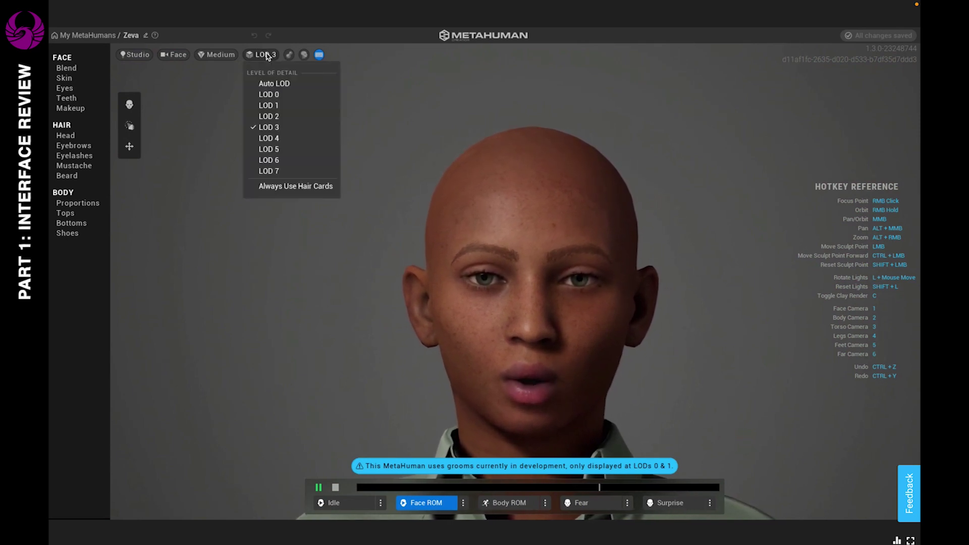
{"action": "left_click", "coordinate": [269, 139]}
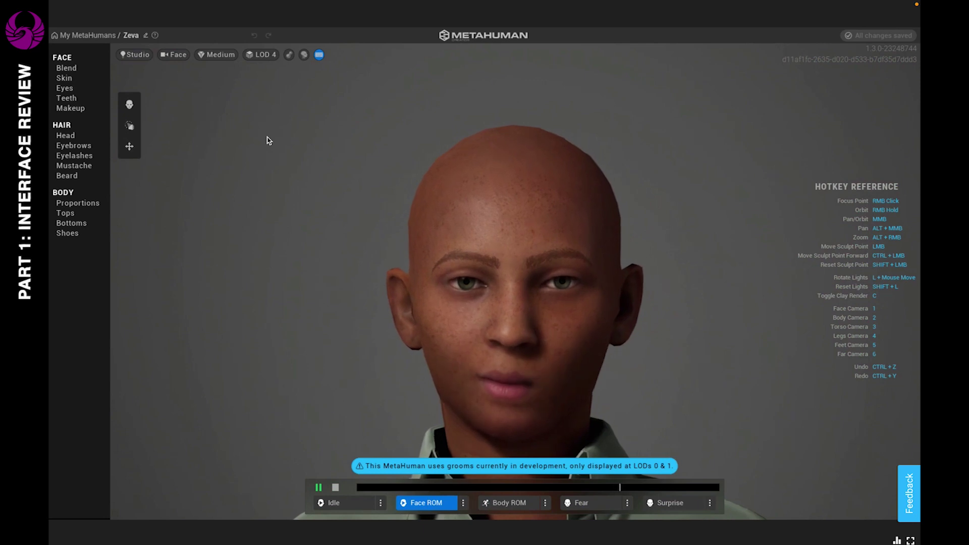
Step: Preview the face at LOD 5, LOD 6 and LOD 7, and return the level of detail to LOD 1
{"action": "left_click", "coordinate": [262, 57]}
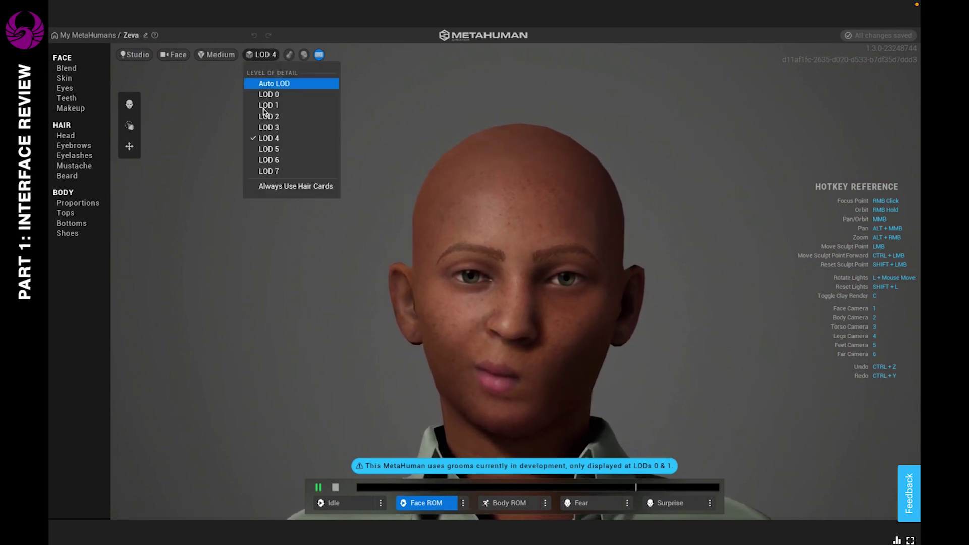
{"action": "left_click", "coordinate": [268, 149]}
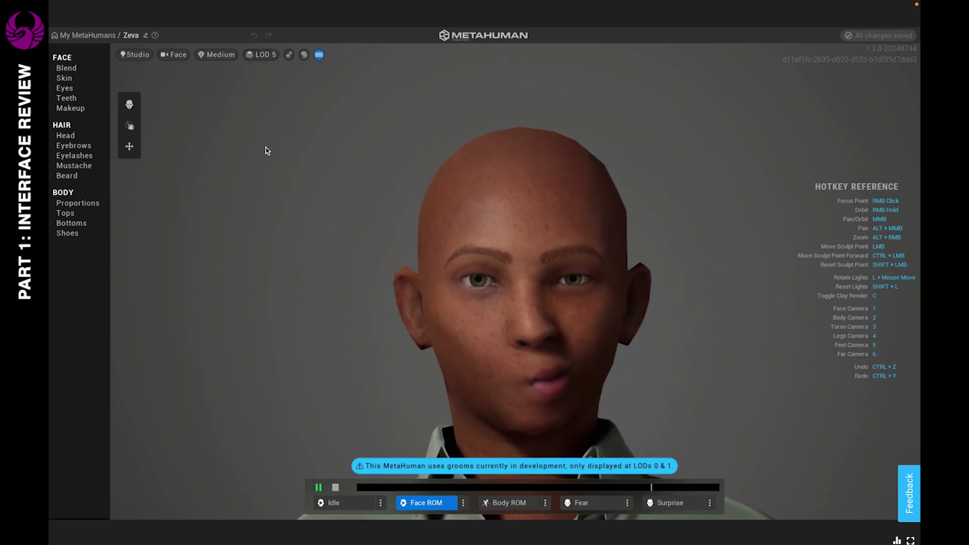
{"action": "left_click", "coordinate": [259, 54]}
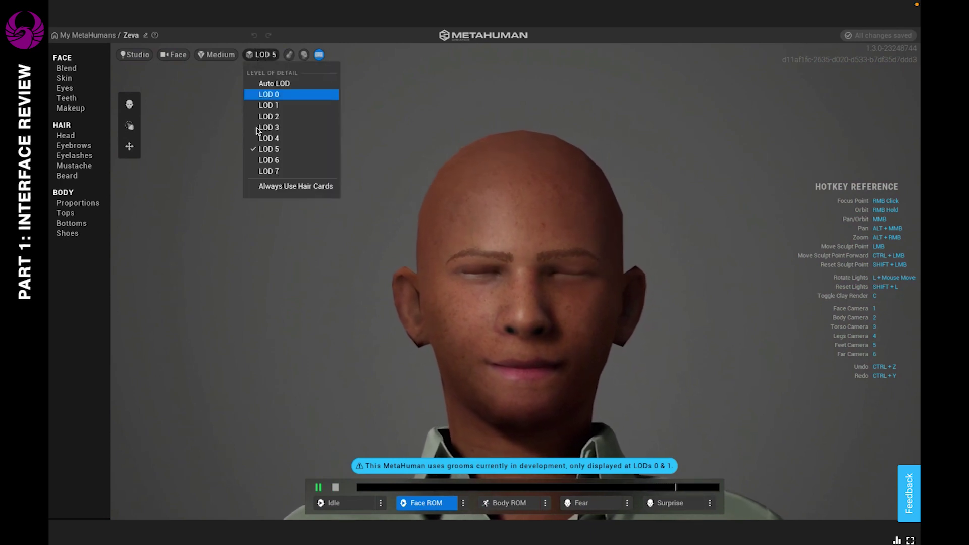
{"action": "left_click", "coordinate": [259, 160]}
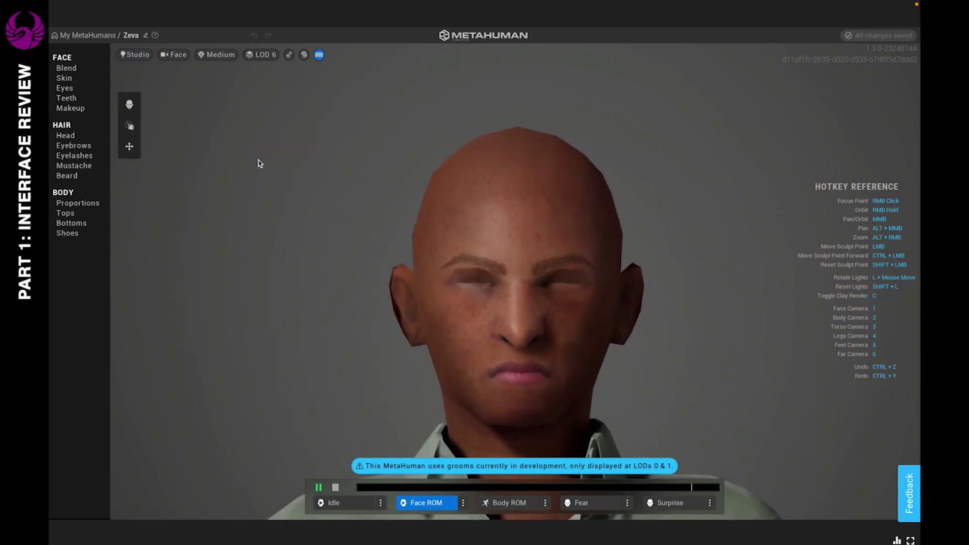
{"action": "left_click", "coordinate": [253, 60]}
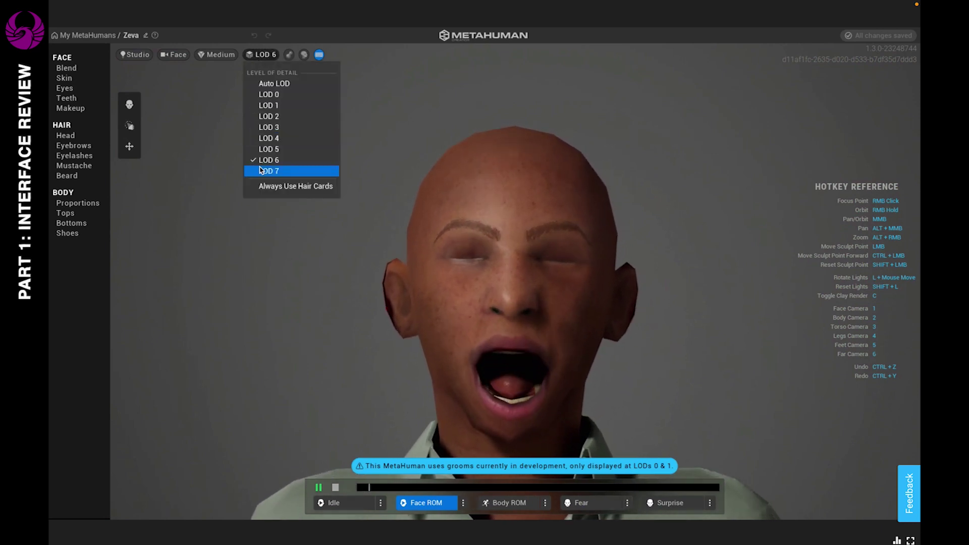
{"action": "left_click", "coordinate": [261, 171]}
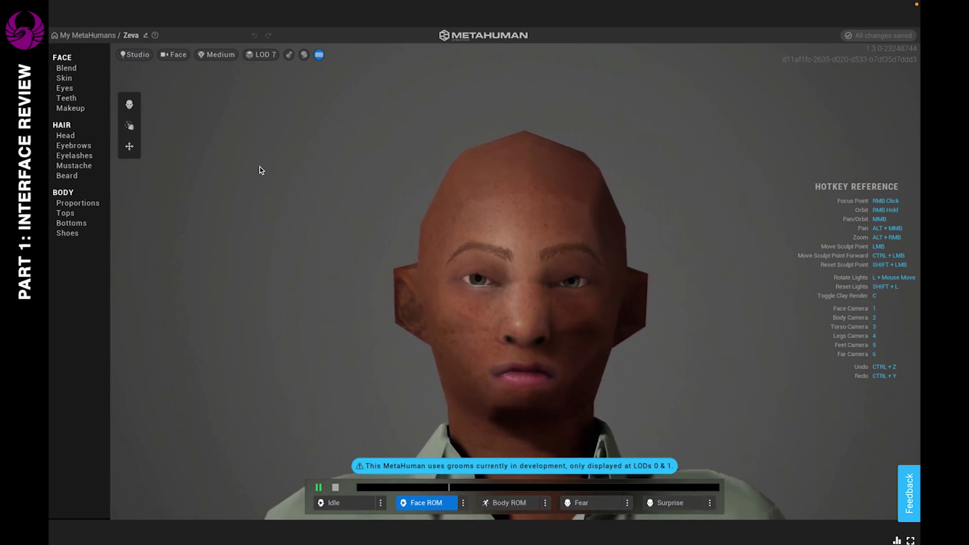
{"action": "left_click", "coordinate": [255, 58]}
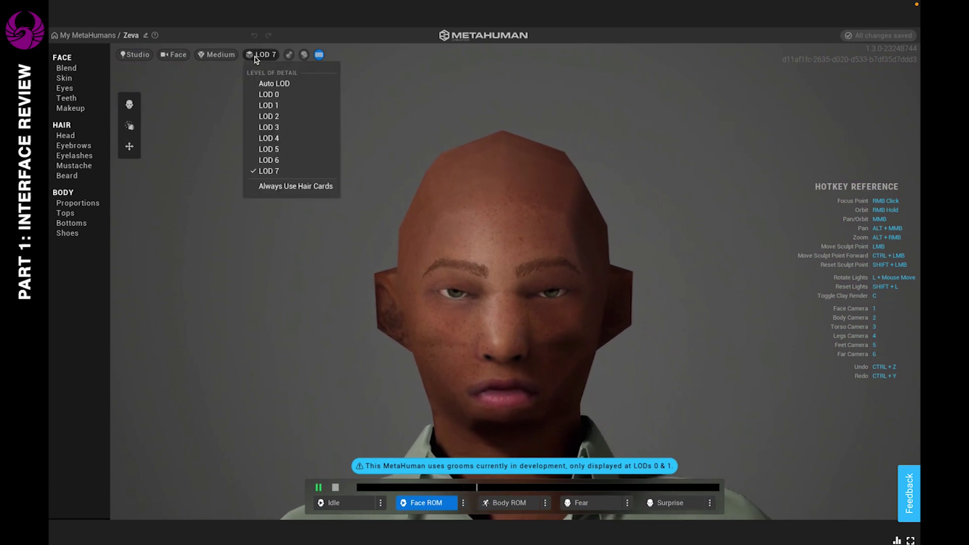
{"action": "left_click", "coordinate": [269, 106]}
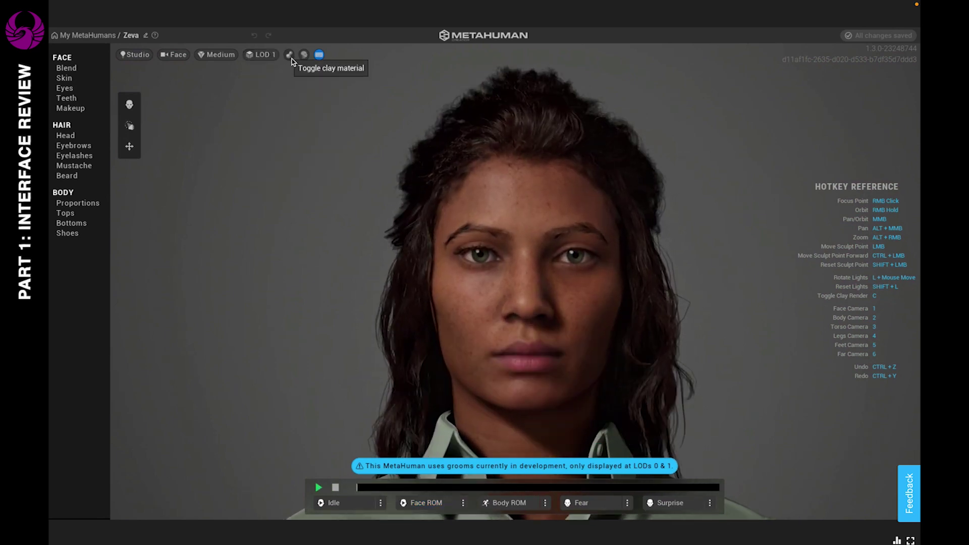
Step: Preview the character with the clay material and with the hair hidden, switching each option back off
{"action": "left_click", "coordinate": [290, 60]}
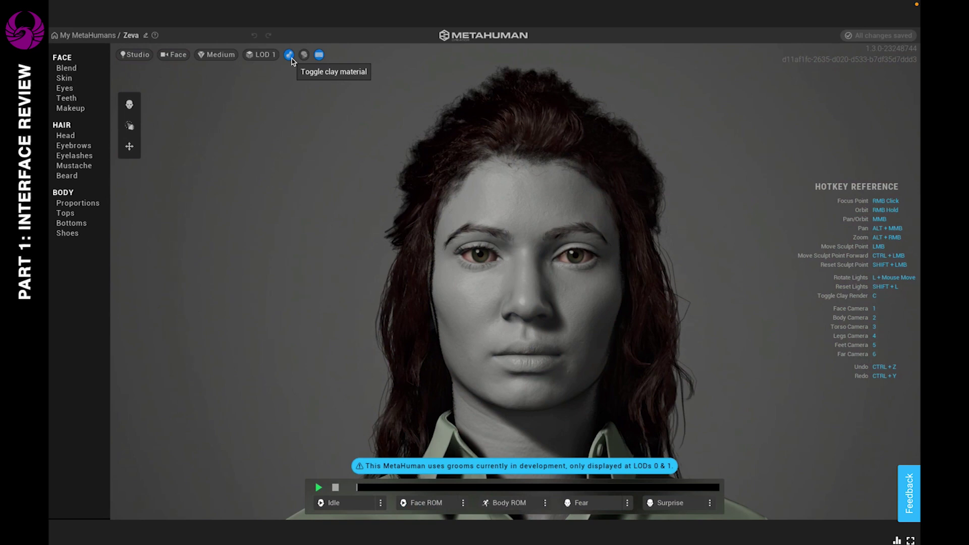
{"action": "left_click", "coordinate": [291, 56]}
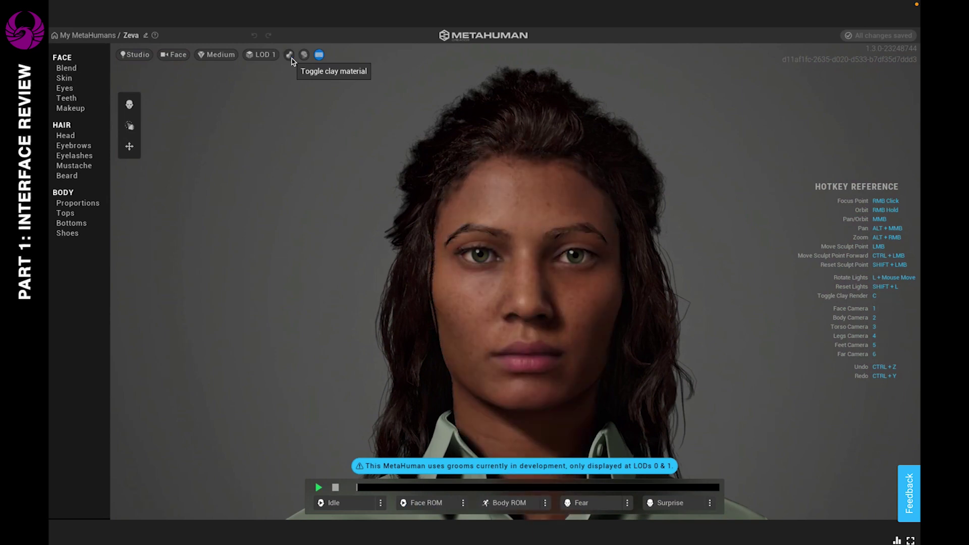
{"action": "left_click", "coordinate": [305, 55]}
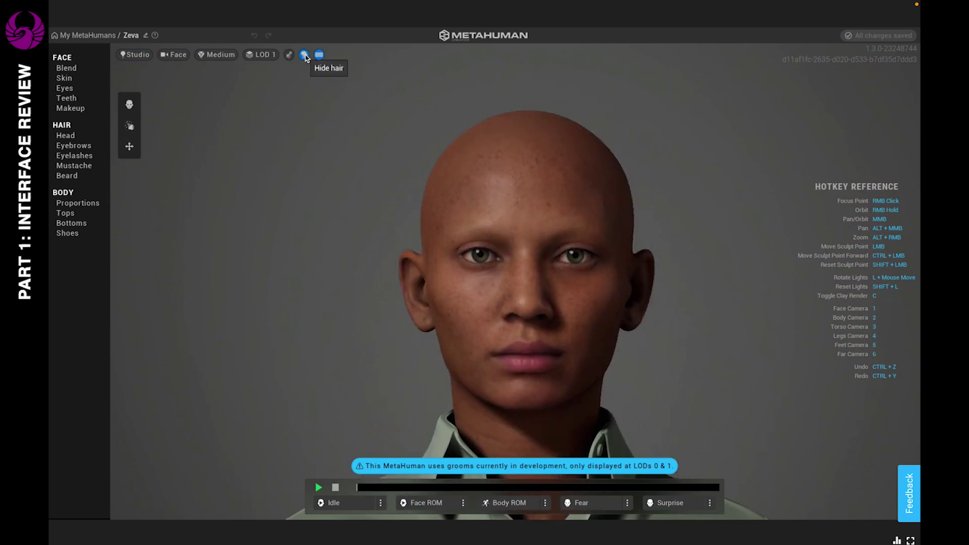
{"action": "left_click", "coordinate": [305, 55]}
{"action": "left_click", "coordinate": [304, 55]}
{"action": "left_click", "coordinate": [305, 55]}
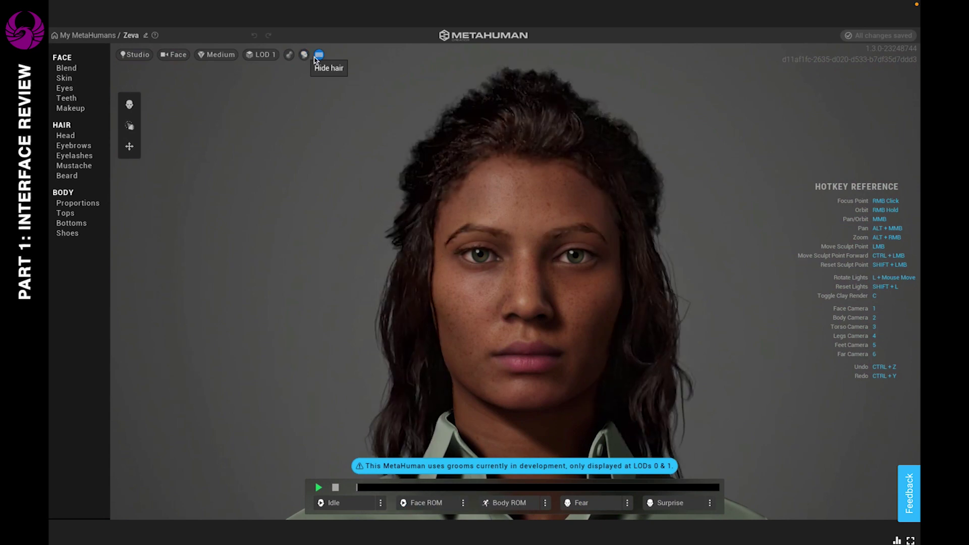
Step: Hide the hotkey reference in the viewport and show it again
{"action": "left_click", "coordinate": [320, 56]}
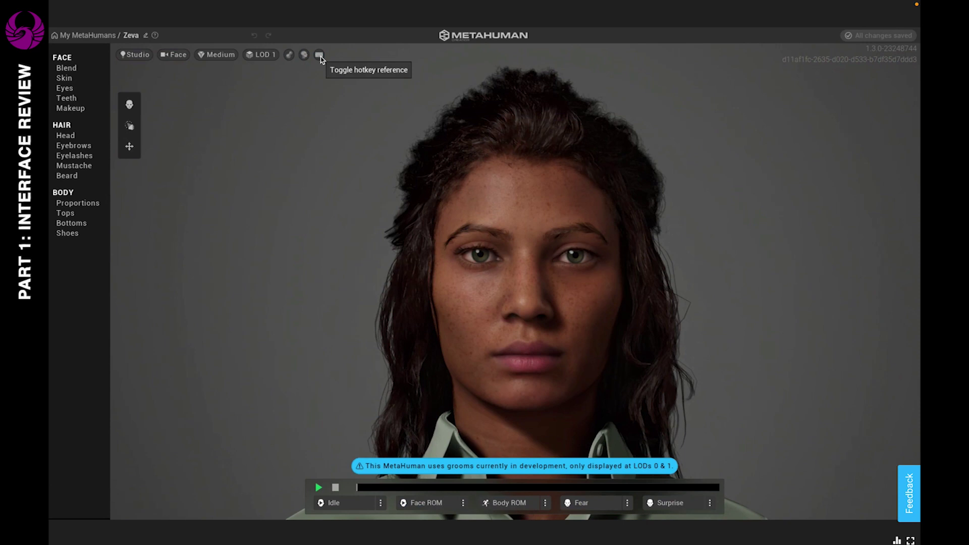
{"action": "left_click", "coordinate": [320, 56]}
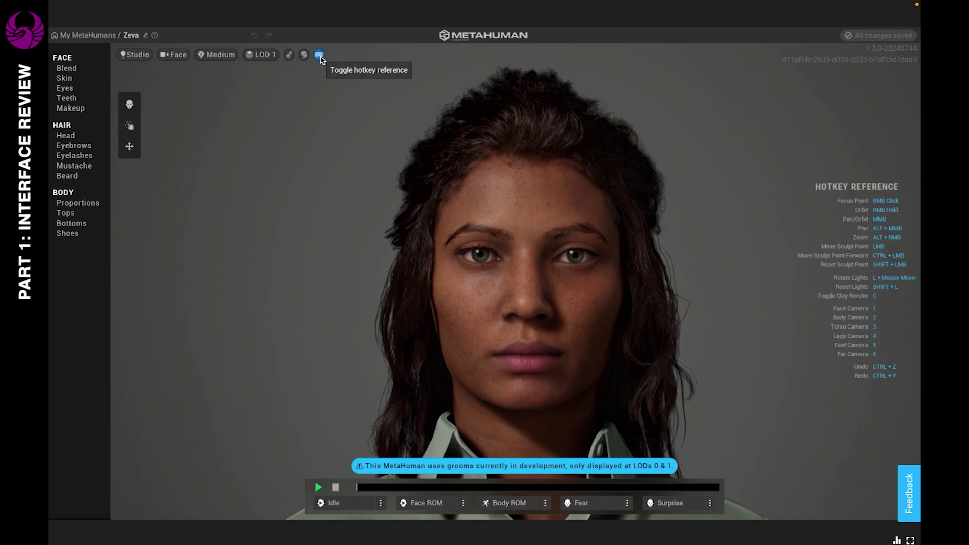